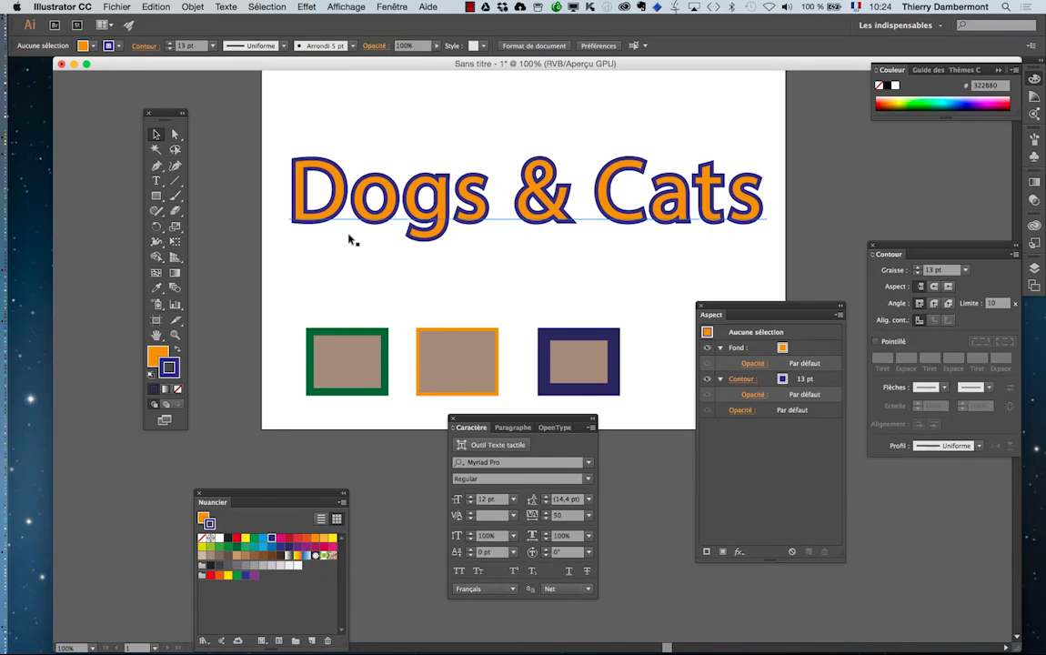
# Zoom in on the artwork to 150%.
pyautogui.moveTo(755, 314); pyautogui.dragTo(776, 311)
pyautogui.keyDown('super'); pyautogui.click(459, 226); pyautogui.keyUp('super')
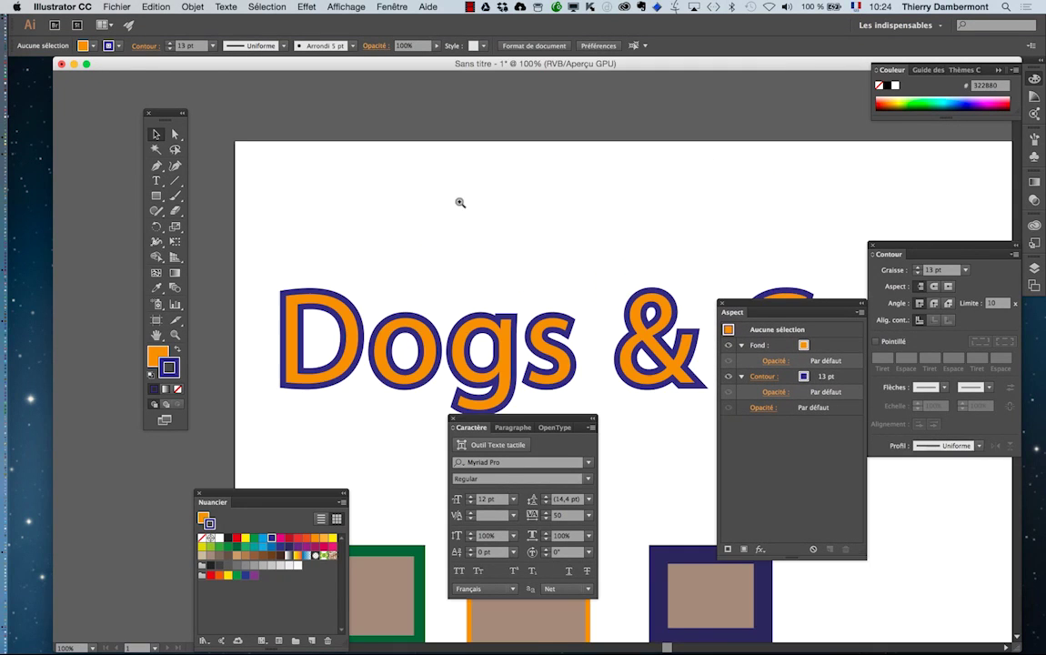
pyautogui.scroll(-3, 503, 242)
pyautogui.scroll(-2, 501, 195)
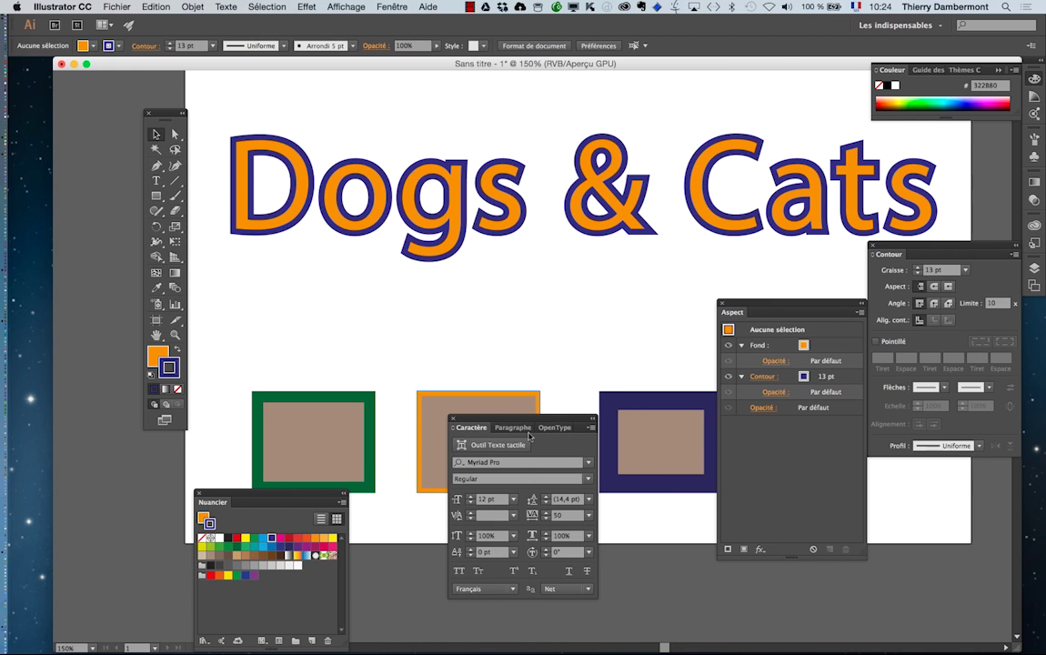
# Select the Dogs & Cats text object with the Selection tool.
pyautogui.click(519, 463)
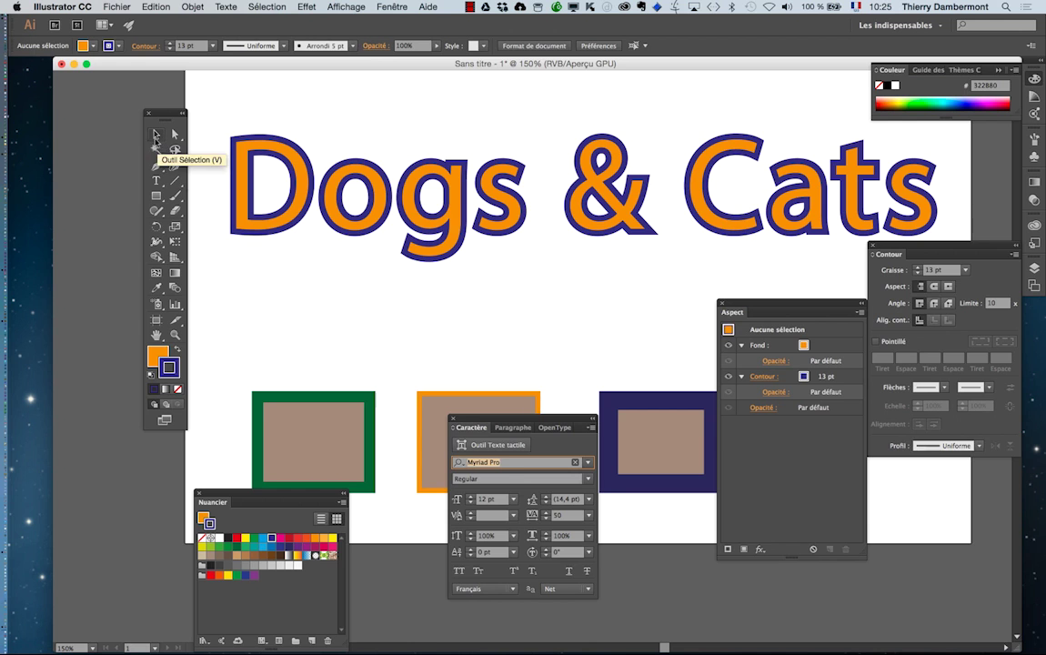
pyautogui.click(156, 134)
pyautogui.click(395, 187)
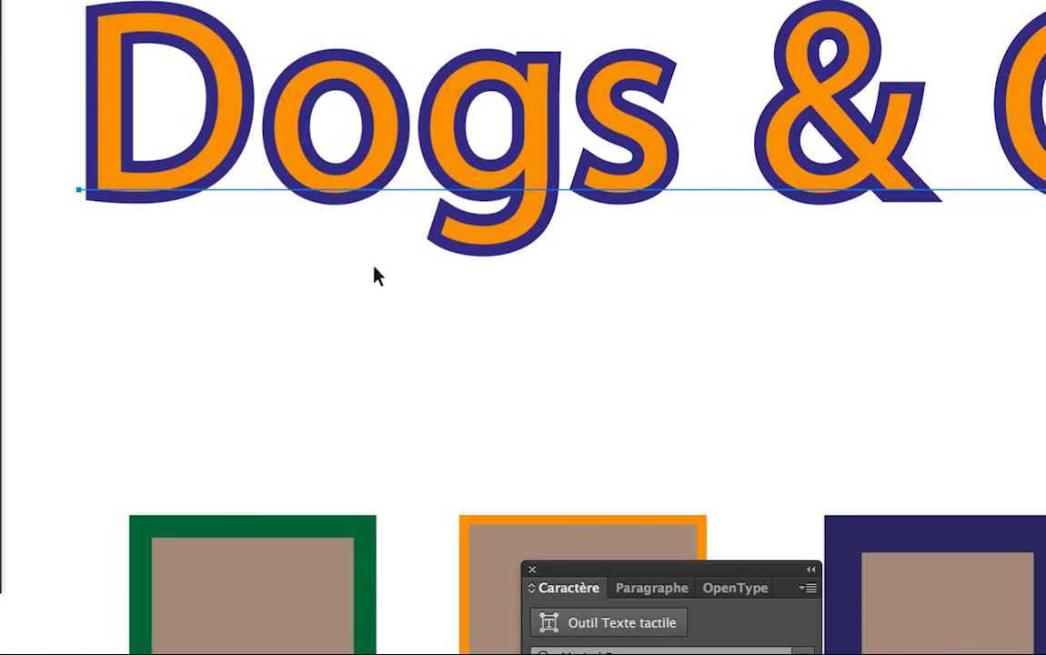
# Change the heading's font from Myriad Pro to Adobe Garamond Pro.
pyautogui.moveTo(378, 272); pyautogui.dragTo(393, 232)
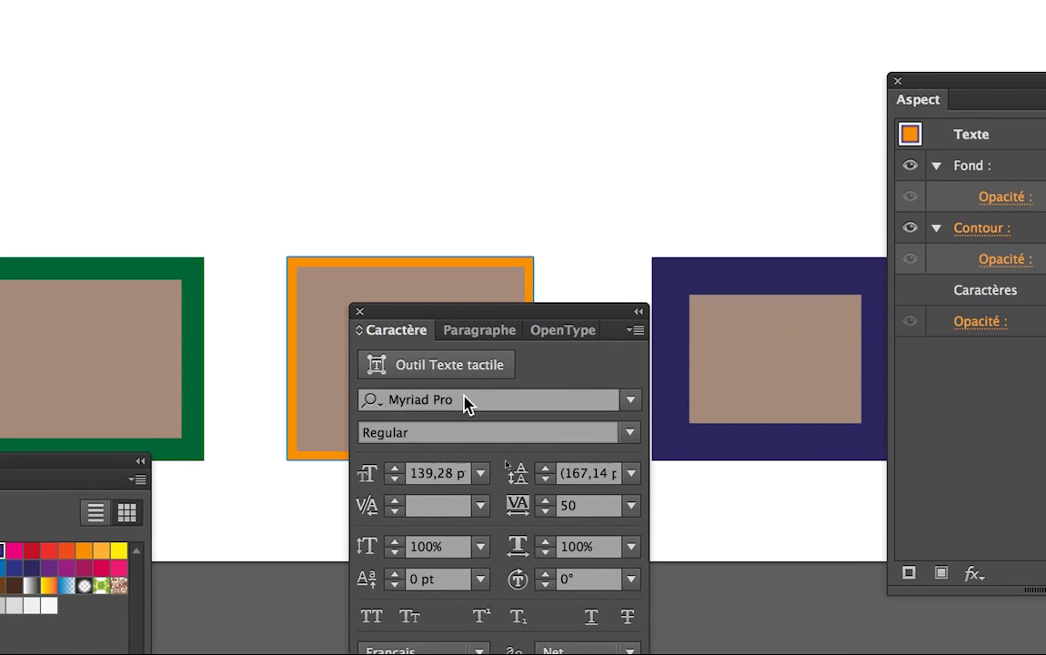
pyautogui.click(464, 391)
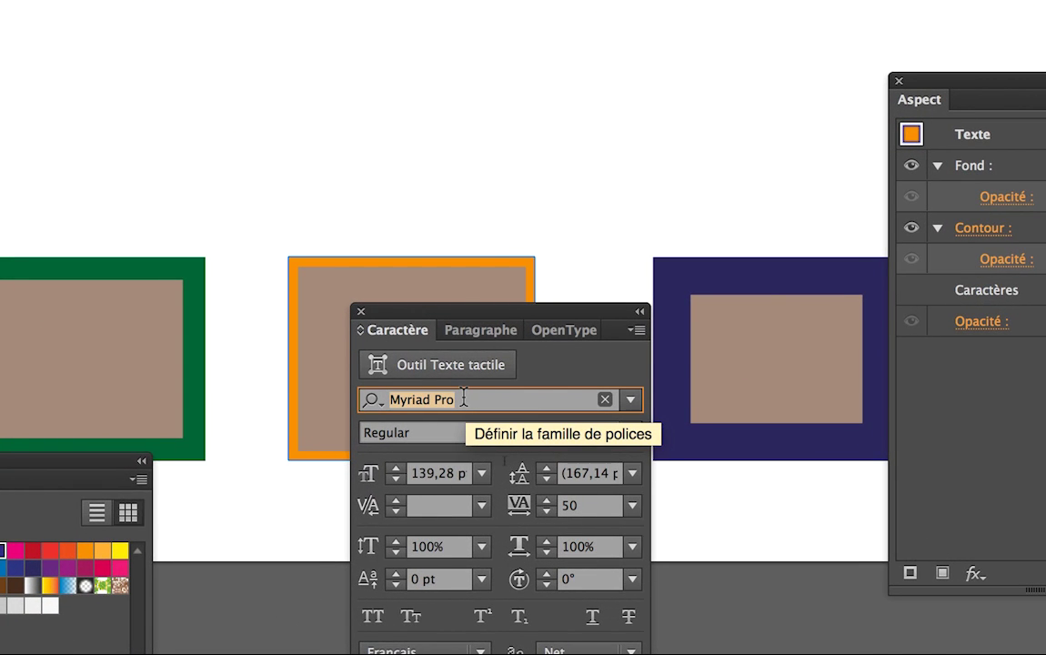
pyautogui.write('ad')
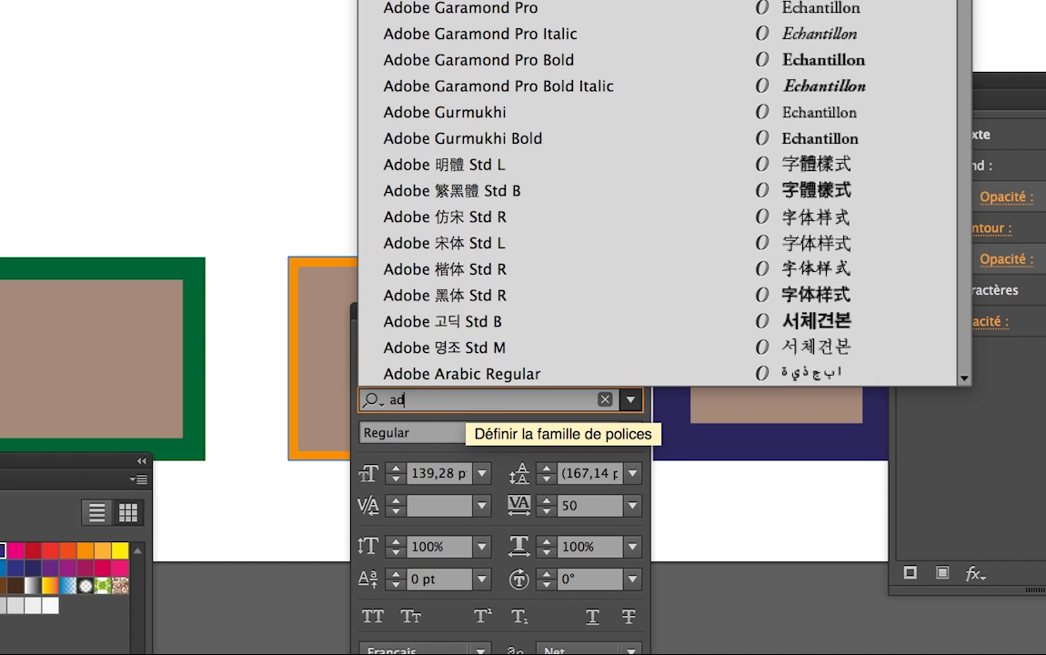
pyautogui.write('obe ga')
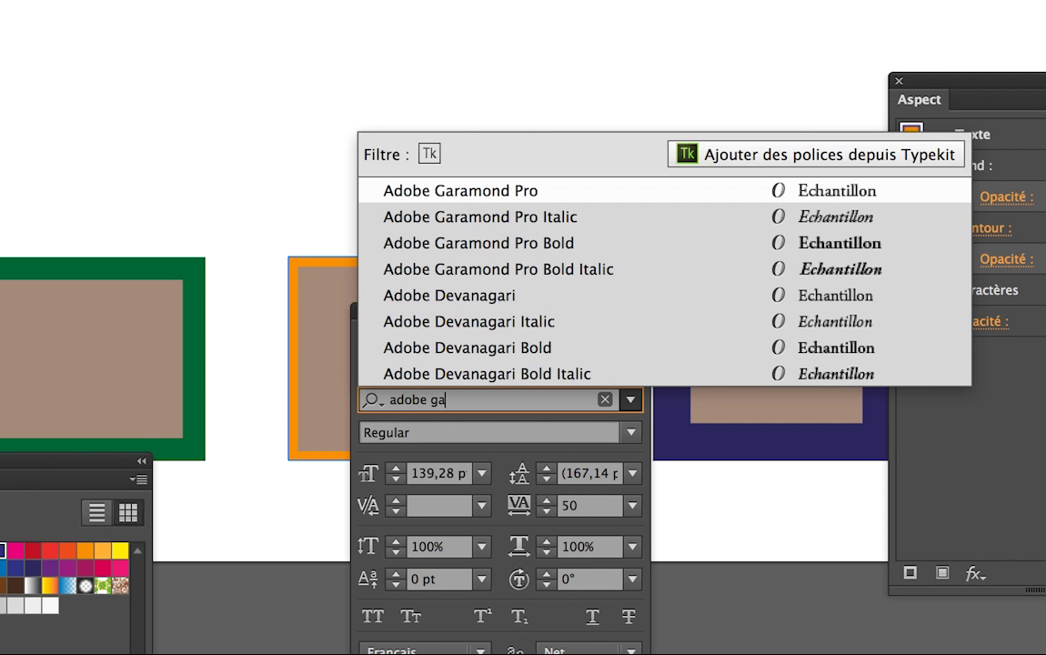
pyautogui.write('ramond')
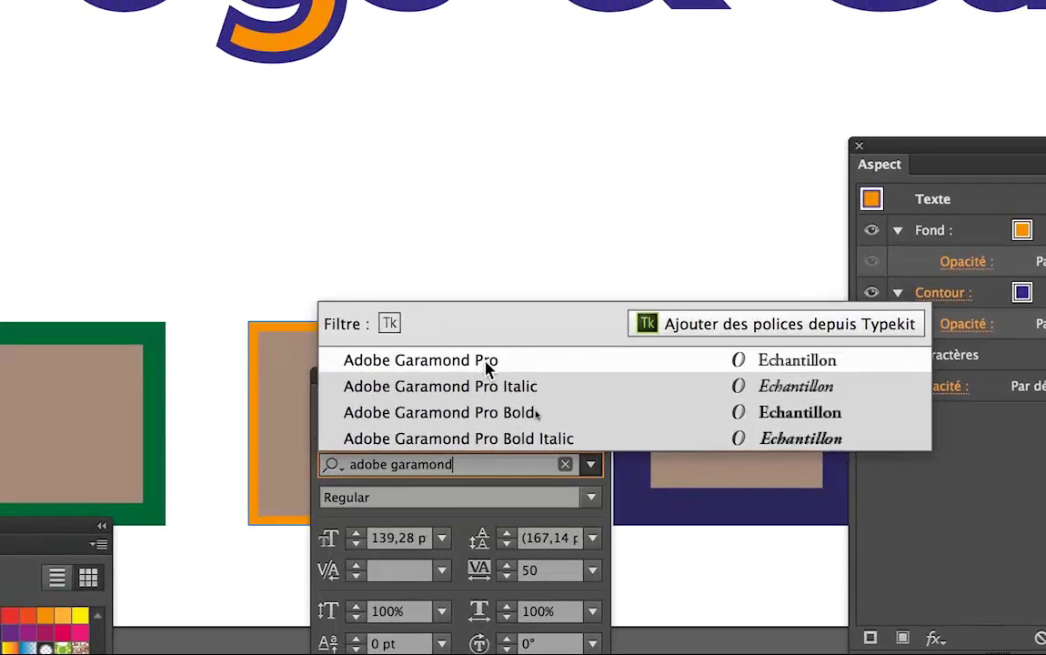
pyautogui.click(525, 300)
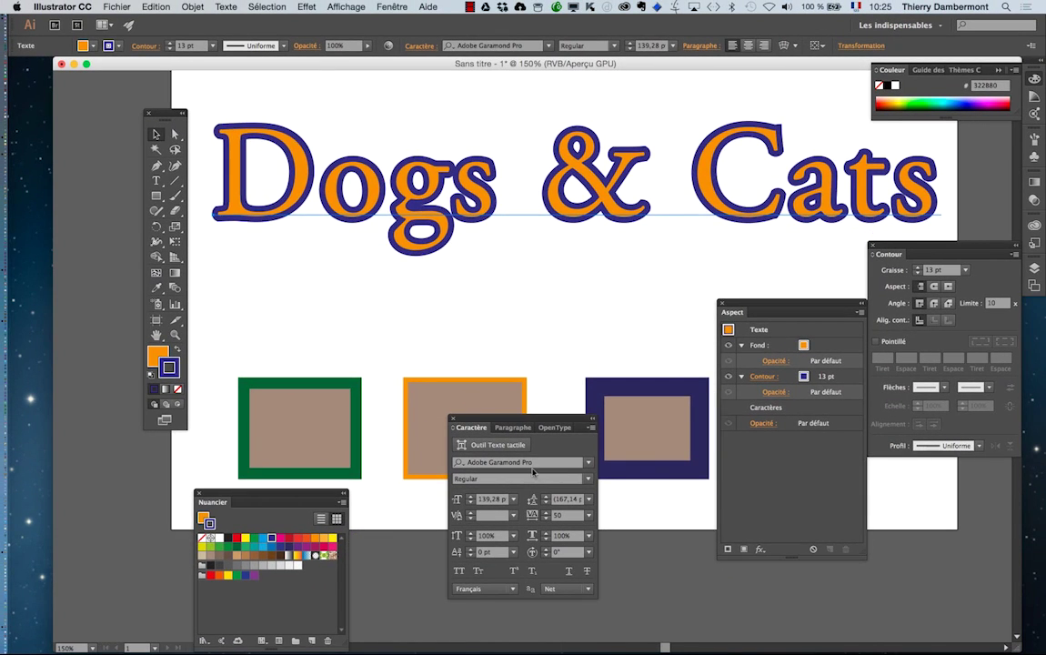
# Undo and redo the Adobe Garamond Pro change to compare both looks.
pyautogui.click(157, 7)
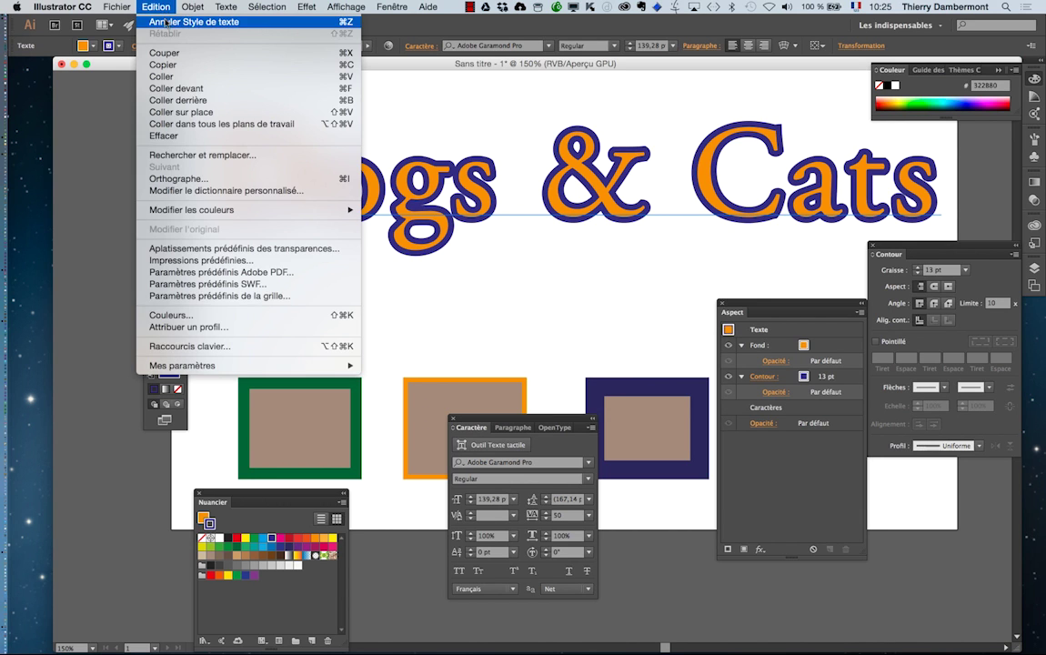
pyautogui.click(182, 21)
pyautogui.click(157, 6)
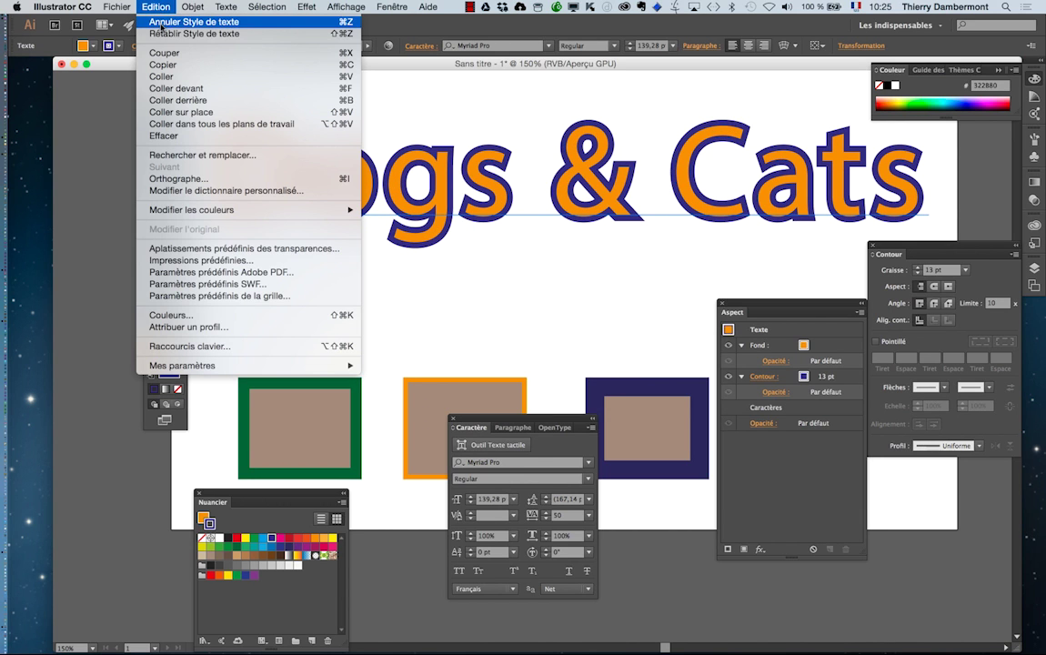
pyautogui.click(164, 34)
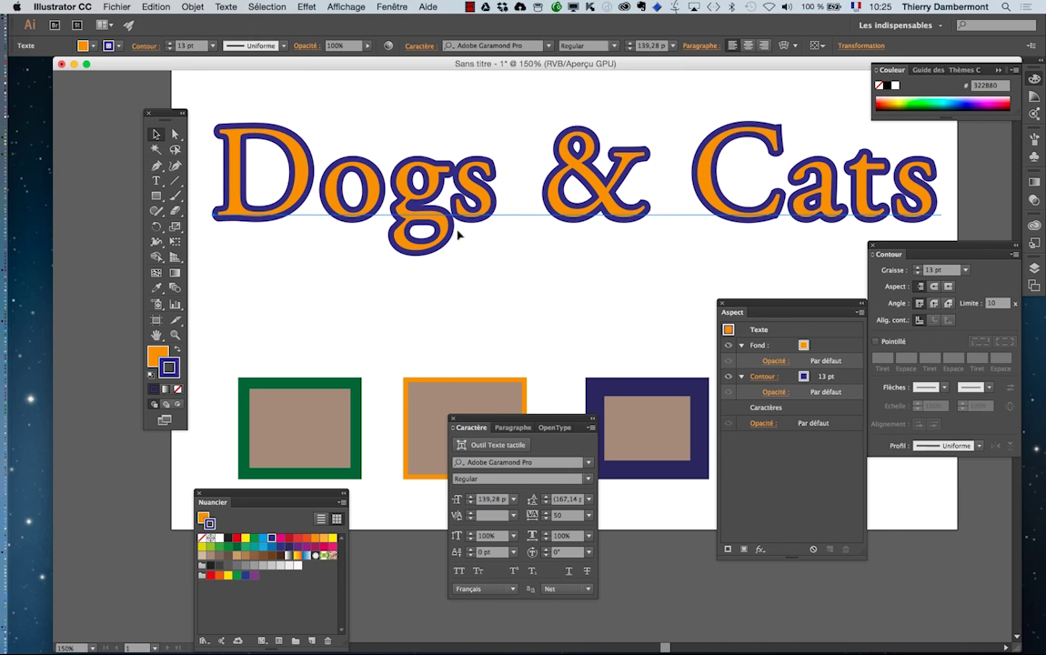
# Set the kerning between the g and s of Dogs to 10, then exit text editing.
pyautogui.click(157, 180)
pyautogui.click(448, 186)
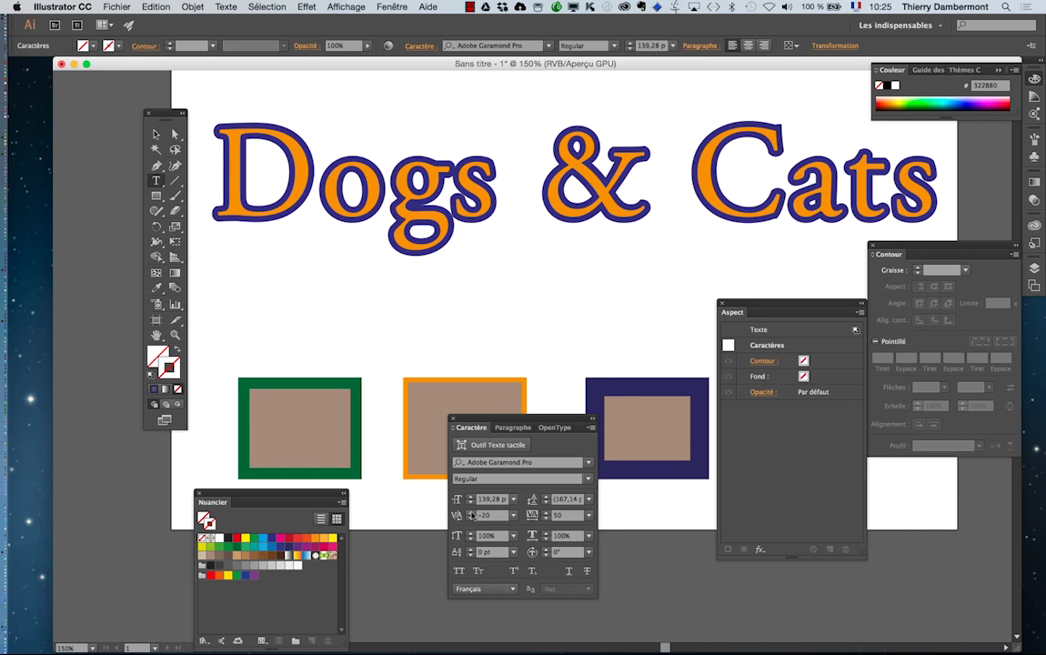
pyautogui.click(470, 512)
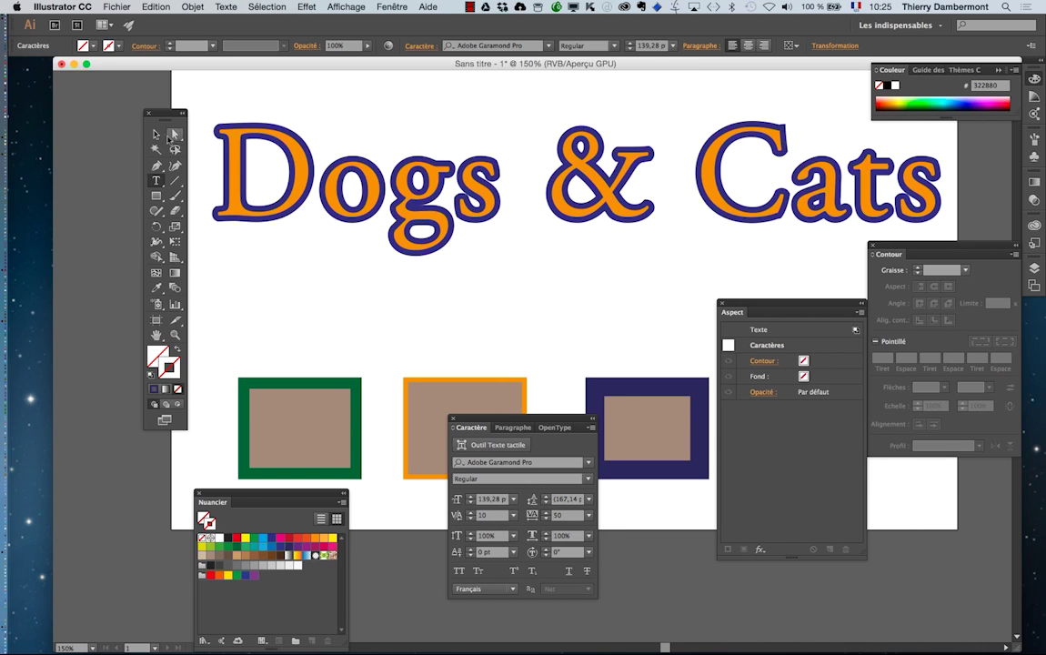
pyautogui.tripleClick(364, 179)
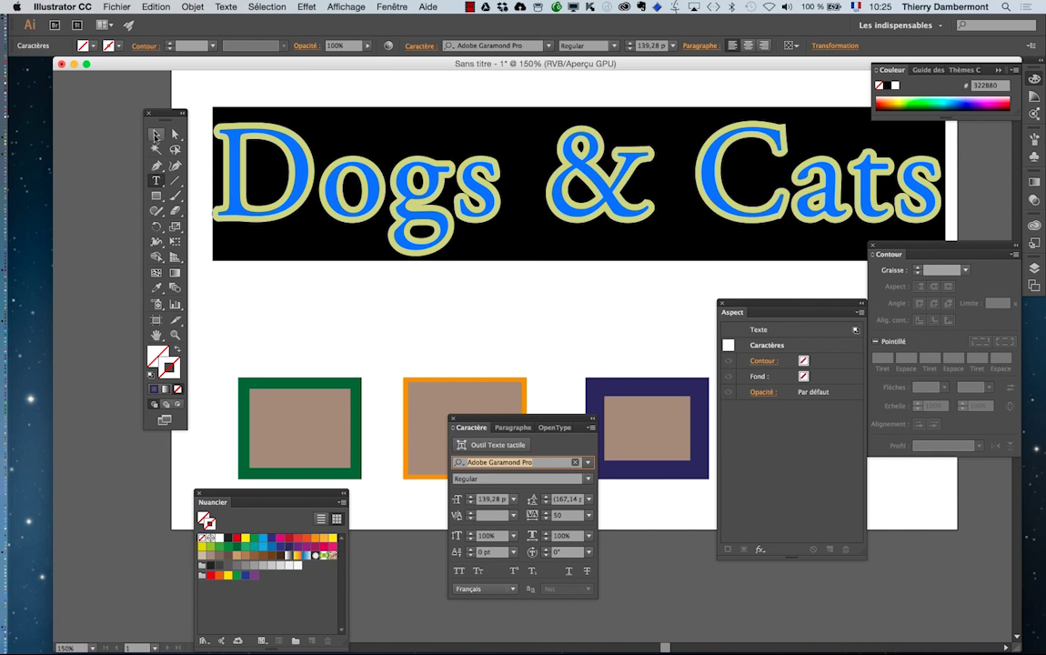
pyautogui.press('Escape')
pyautogui.press('super+z')
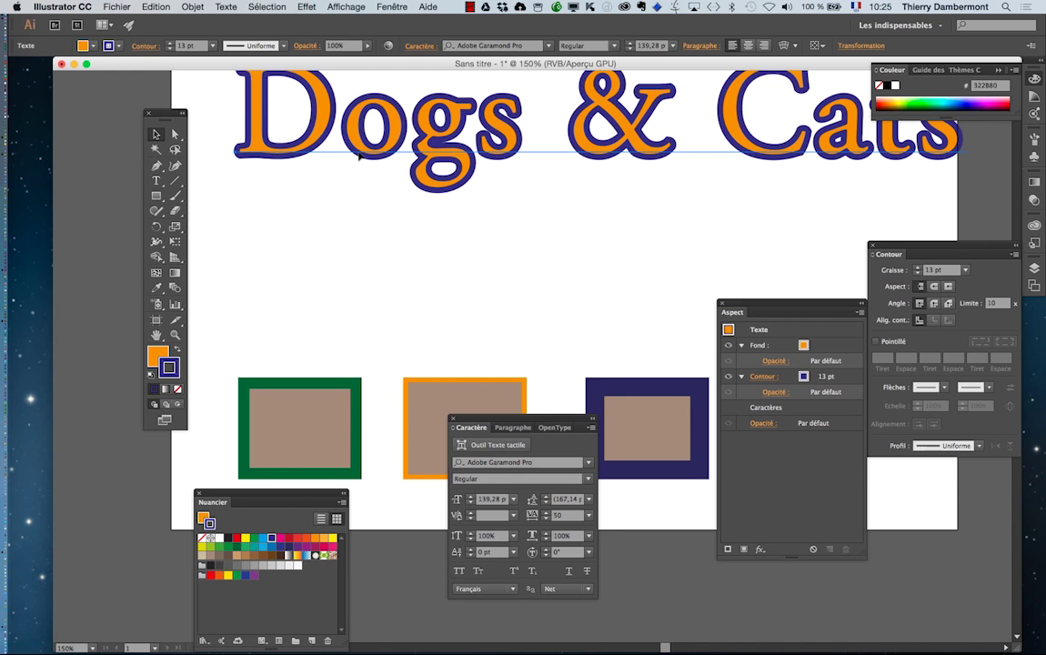
# Preview the heading in neighbouring typefaces with the Up and Down arrow keys.
pyautogui.press('super+shift+z')
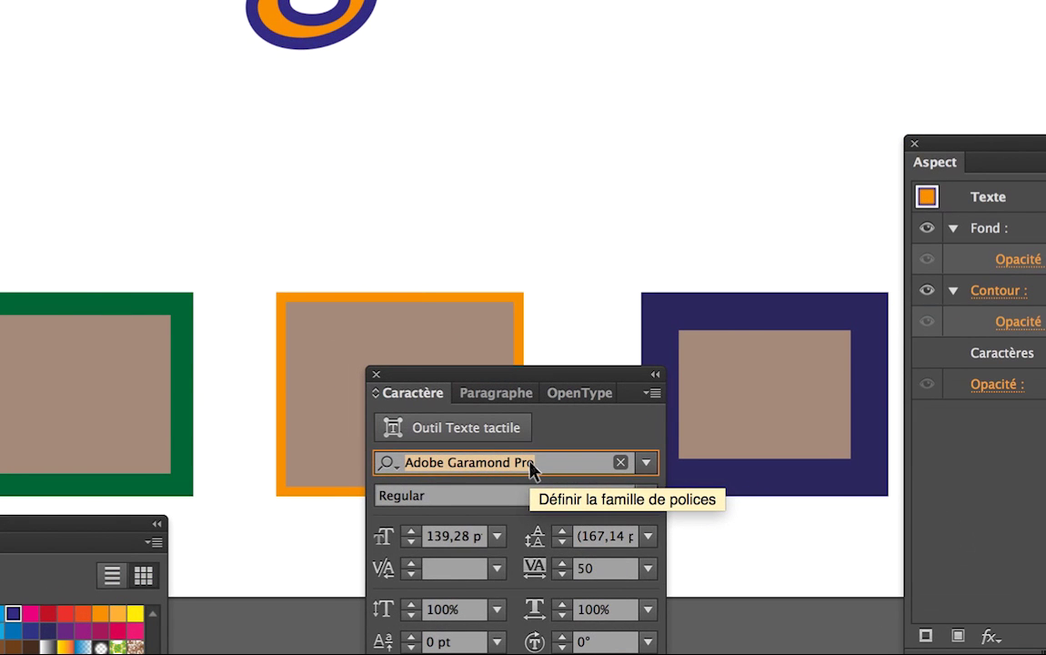
pyautogui.press('Up')
pyautogui.press('Up')
pyautogui.press('Up')
pyautogui.press('Up')
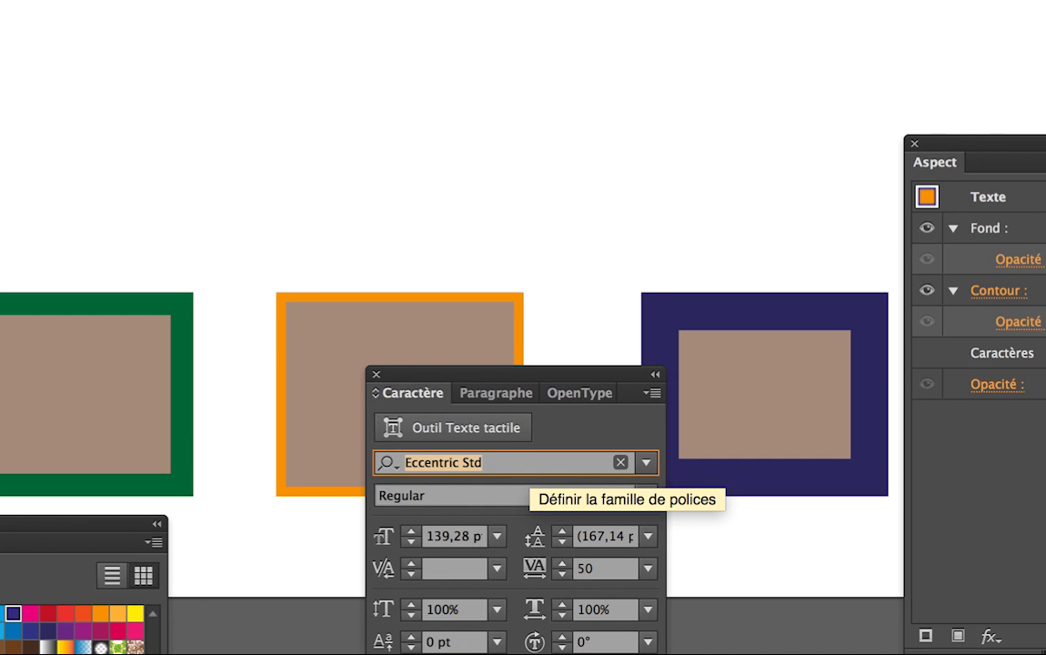
pyautogui.press('Up')
pyautogui.press('Up')
pyautogui.press('Up')
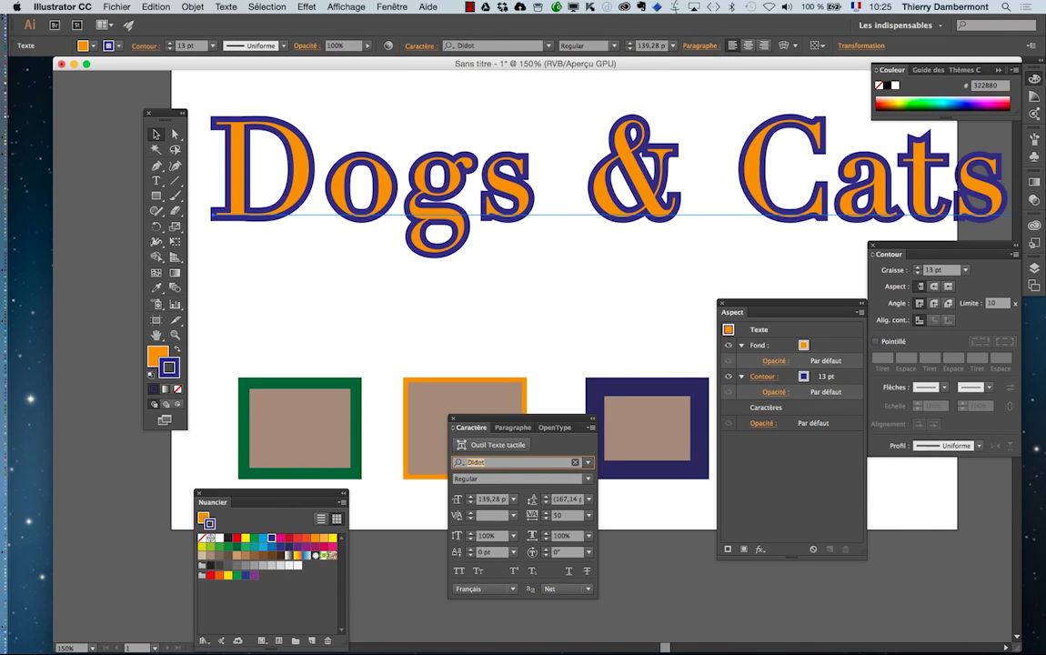
pyautogui.press('Up')
pyautogui.press('Up')
pyautogui.press('Up')
pyautogui.press('Up')
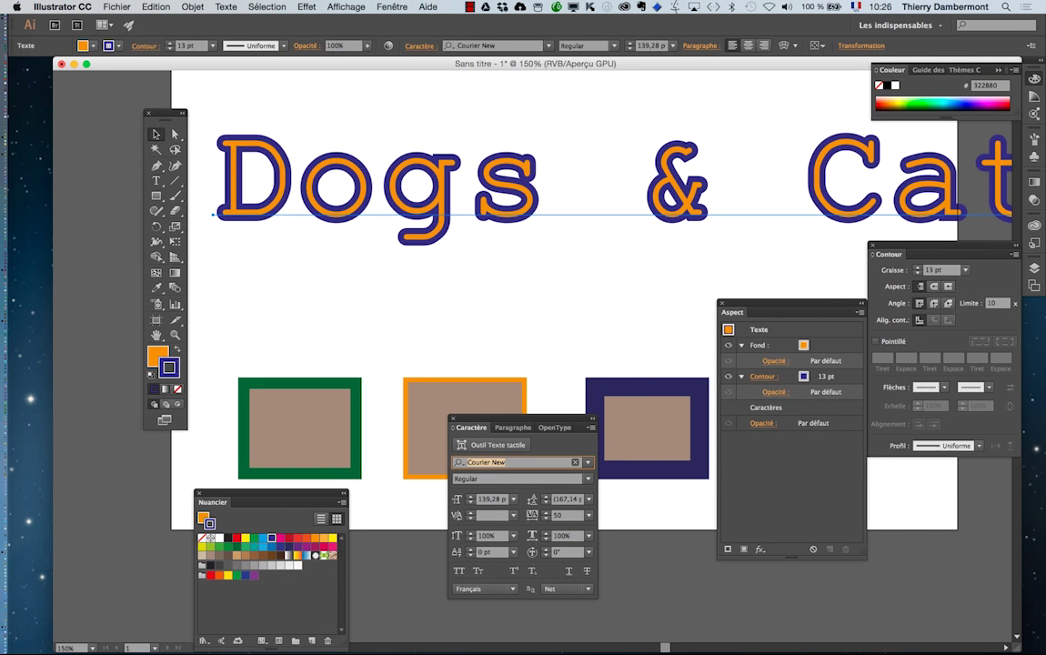
pyautogui.press('Up')
pyautogui.press('Up')
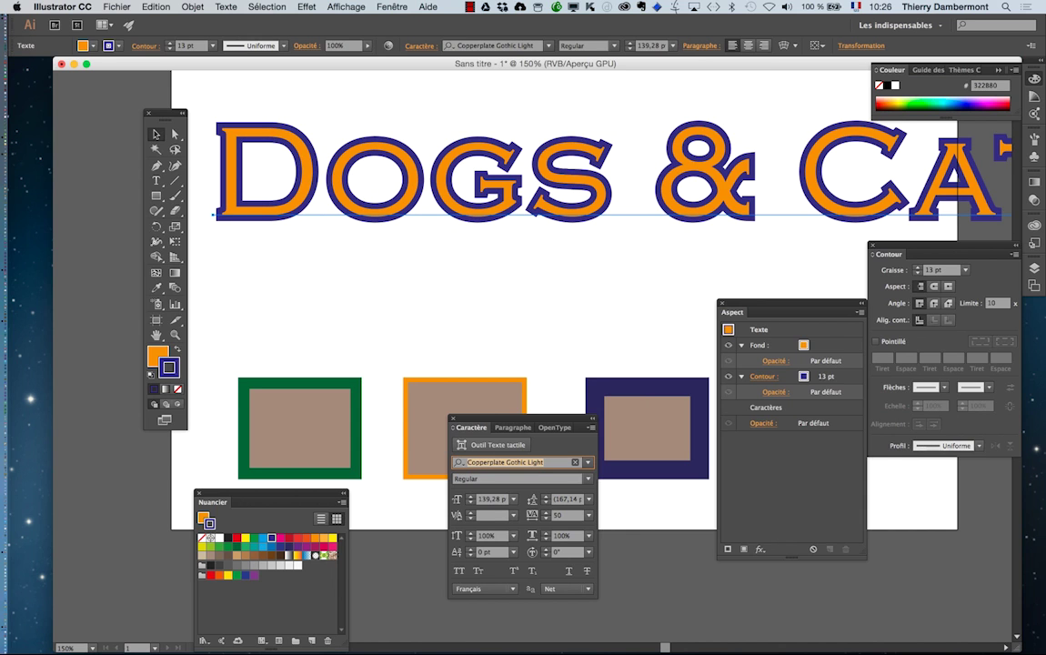
pyautogui.press('Down')
pyautogui.press('Down')
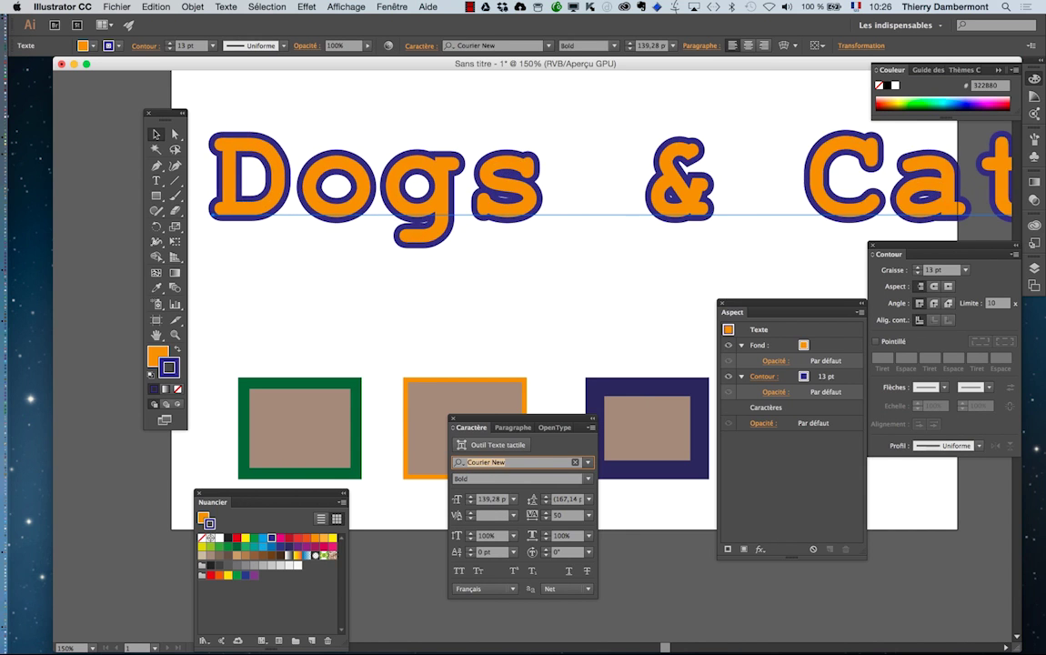
pyautogui.press('Down')
pyautogui.press('Down')
pyautogui.press('Down')
pyautogui.press('Down')
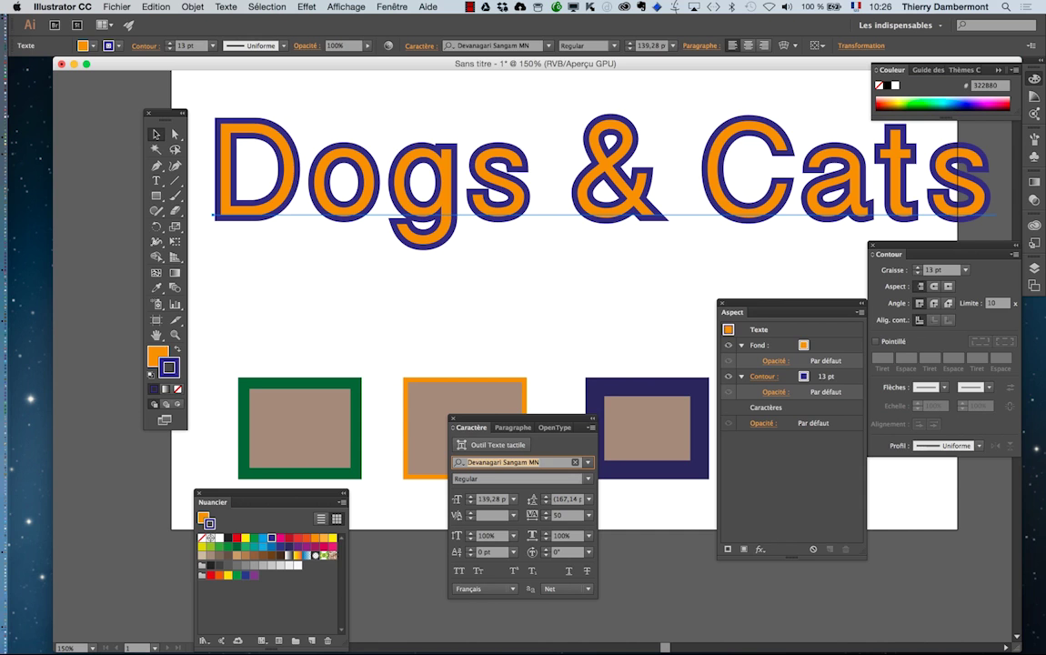
pyautogui.press('Down')
pyautogui.press('Down')
pyautogui.press('Down')
pyautogui.press('Down')
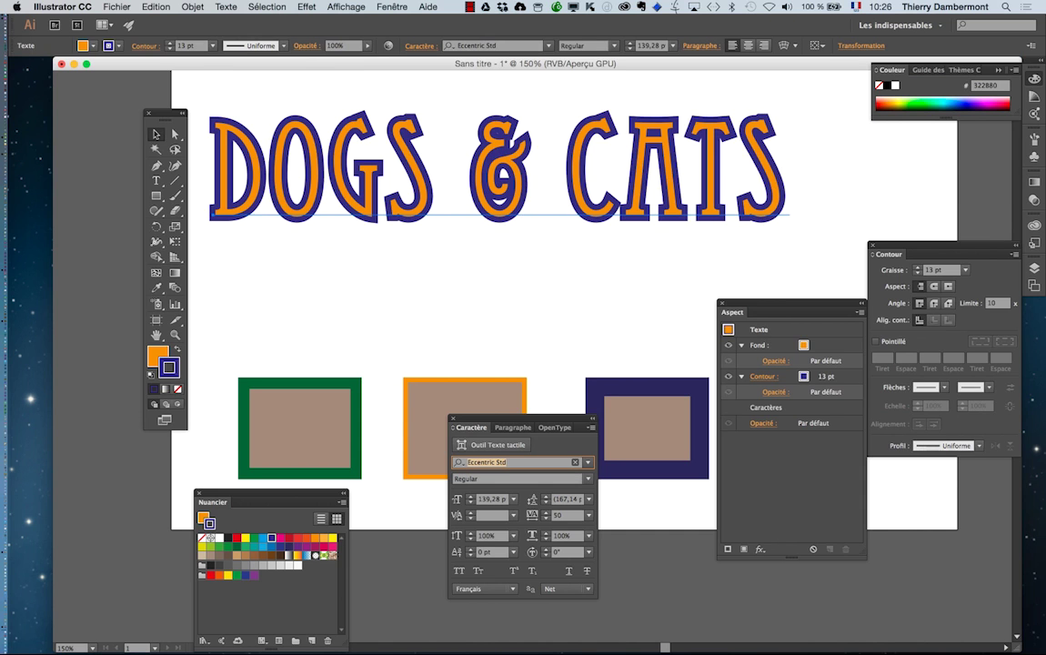
pyautogui.press('Down')
pyautogui.press('Down')
pyautogui.press('Down')
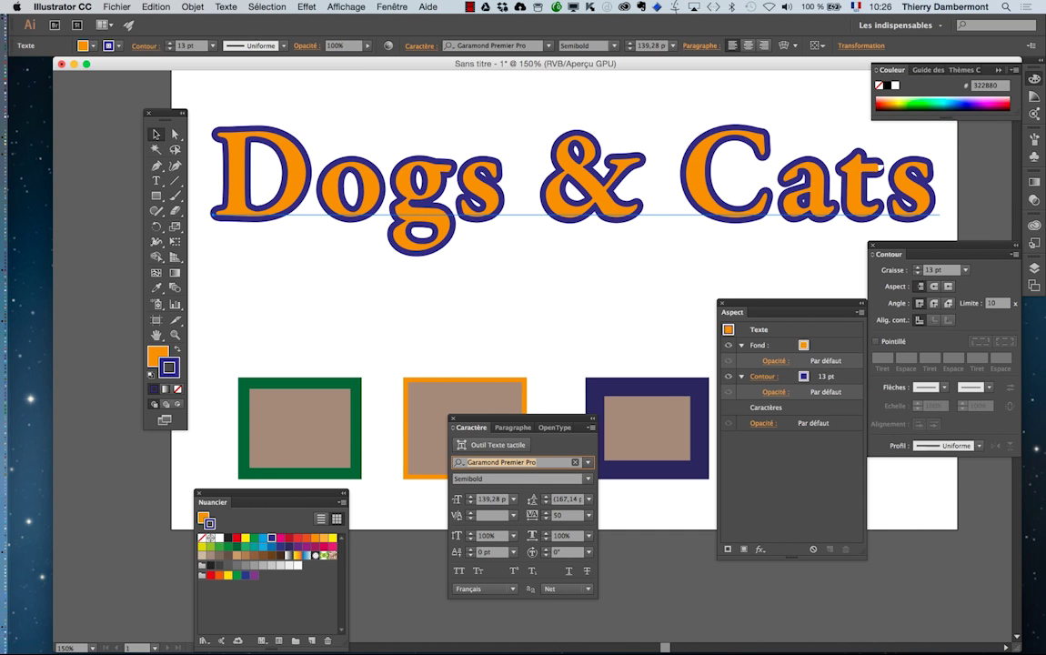
pyautogui.press('Down')
pyautogui.press('Down')
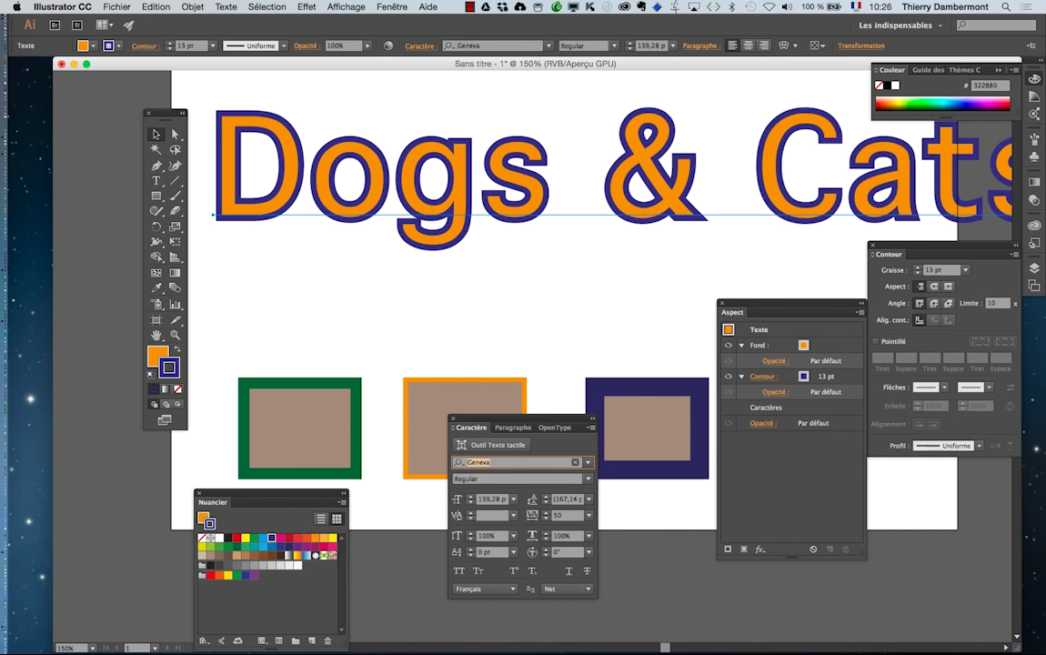
pyautogui.press('Down')
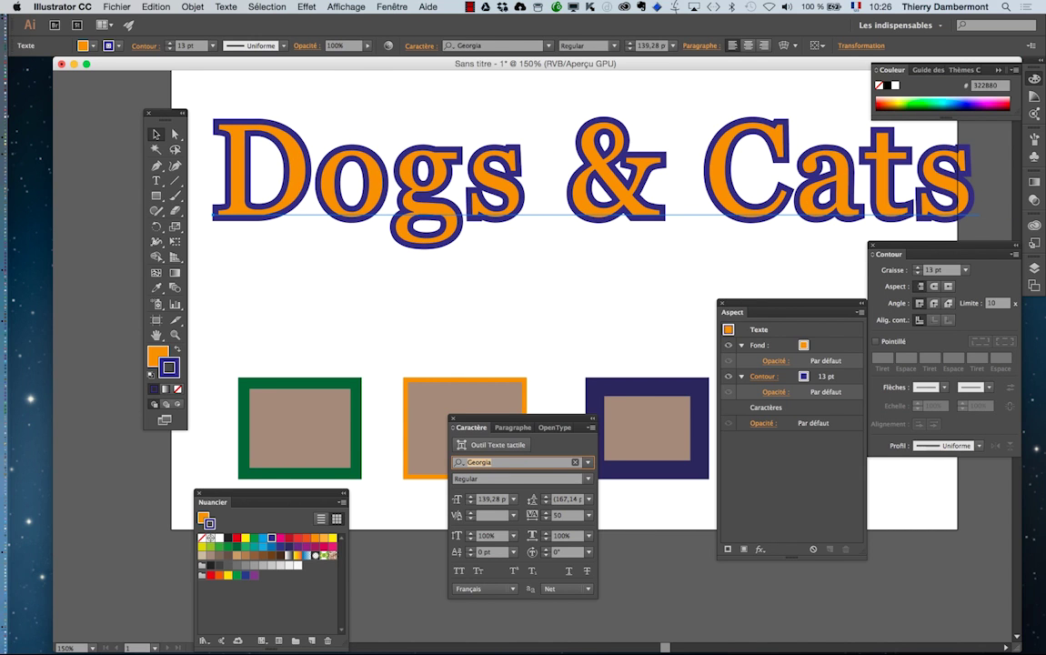
pyautogui.press('Down')
# Return the headline to Adobe Garamond Pro Regular.
pyautogui.write('ado')
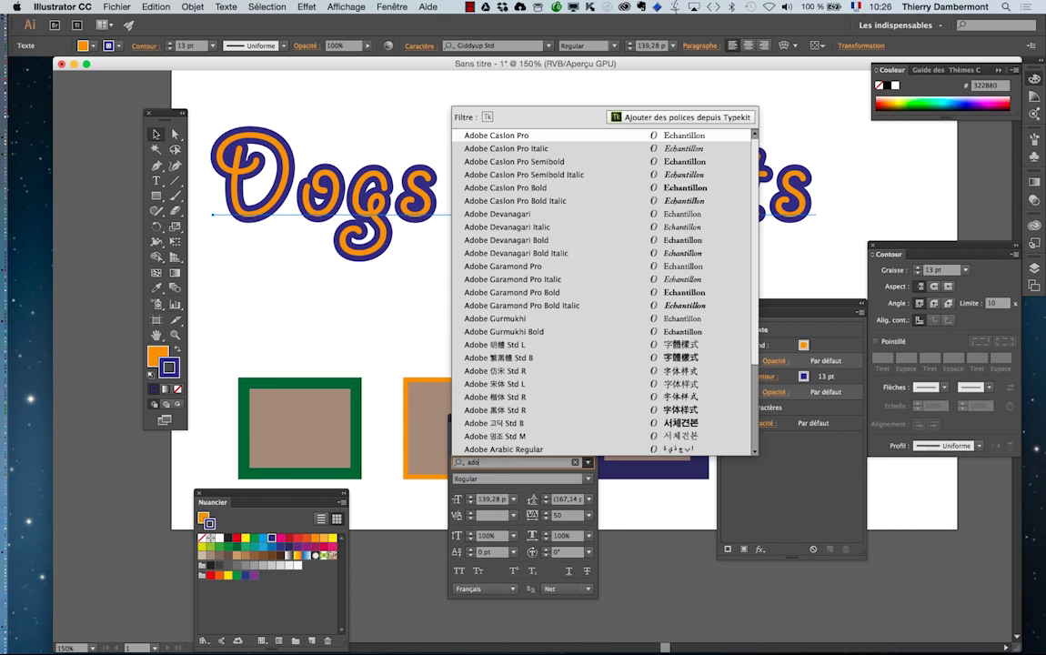
pyautogui.write('be garamond')
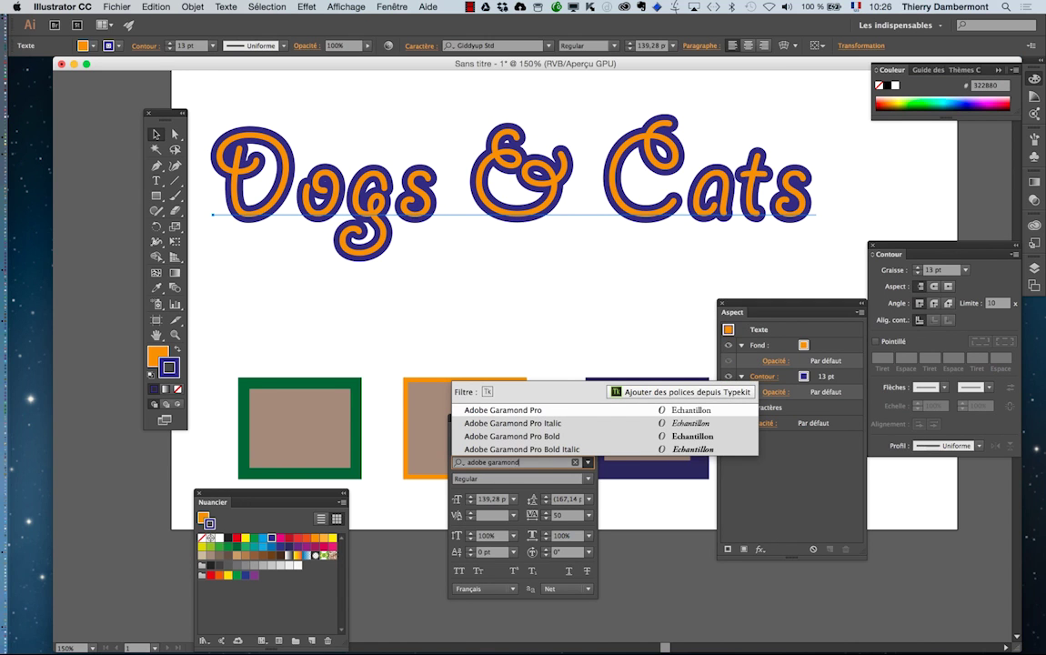
pyautogui.click(556, 410)
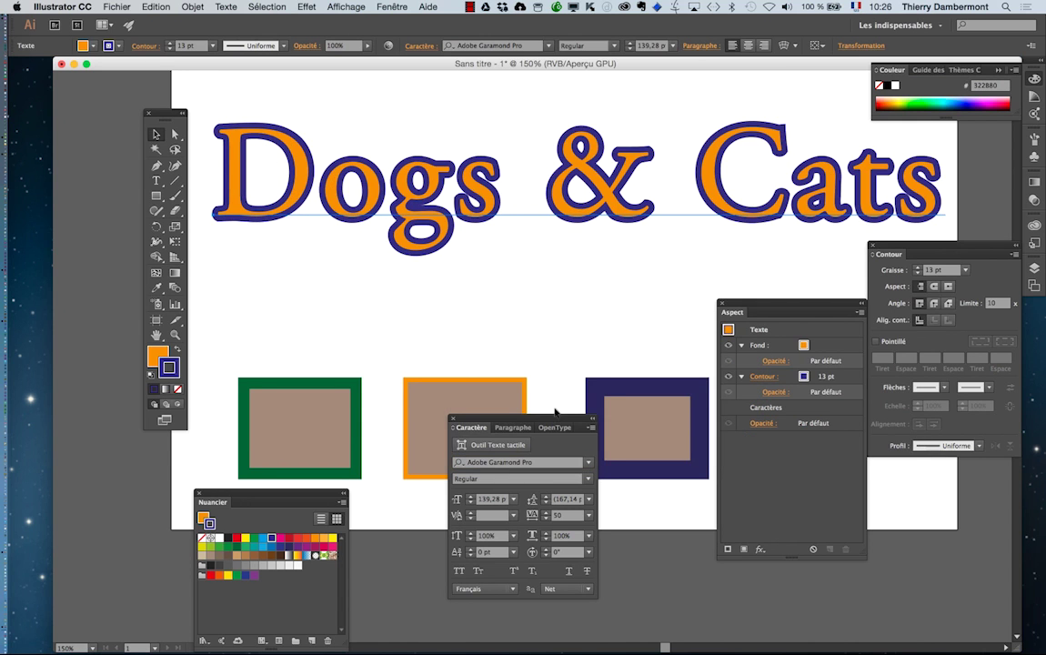
pyautogui.scroll(-1, 600, 284)
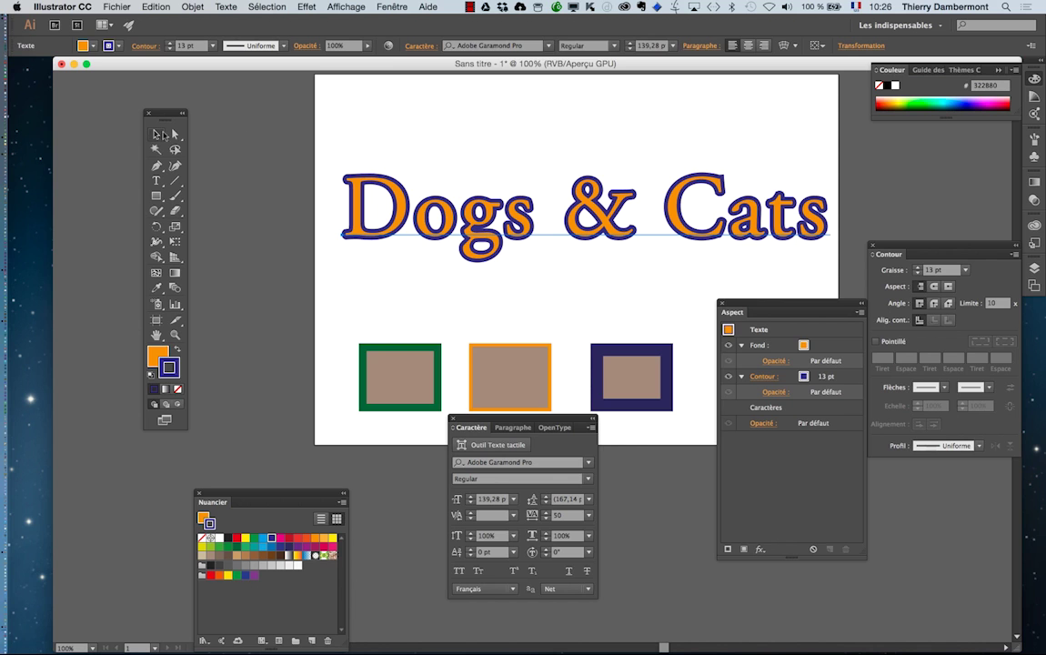
# Move the headline higher above the rectangles and place a text cursor inside it.
pyautogui.moveTo(445, 236); pyautogui.dragTo(436, 192)
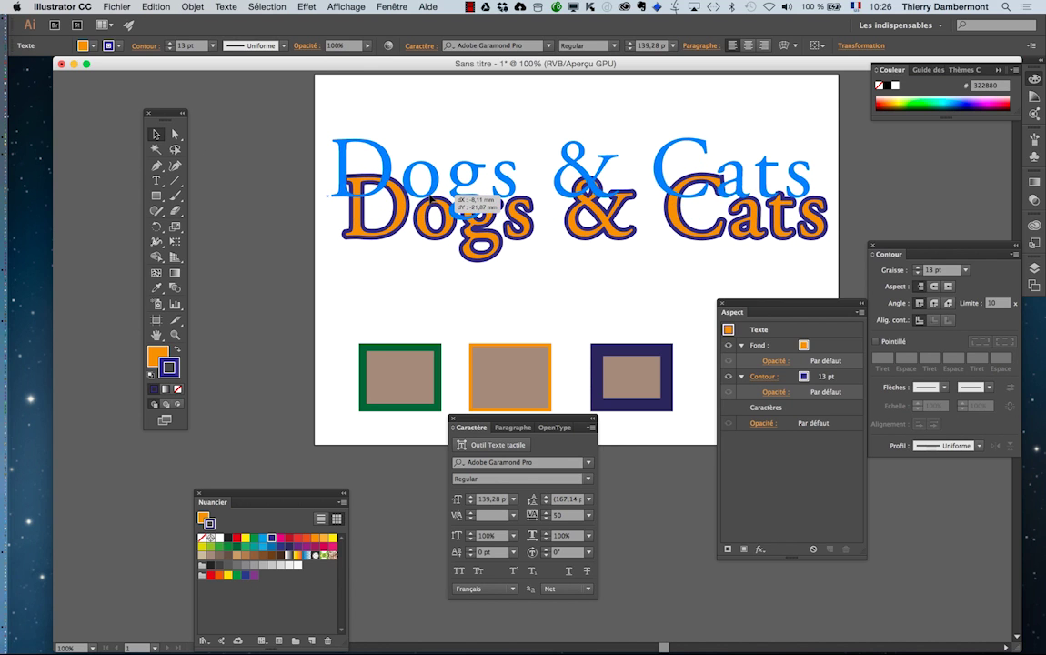
pyautogui.click(422, 265)
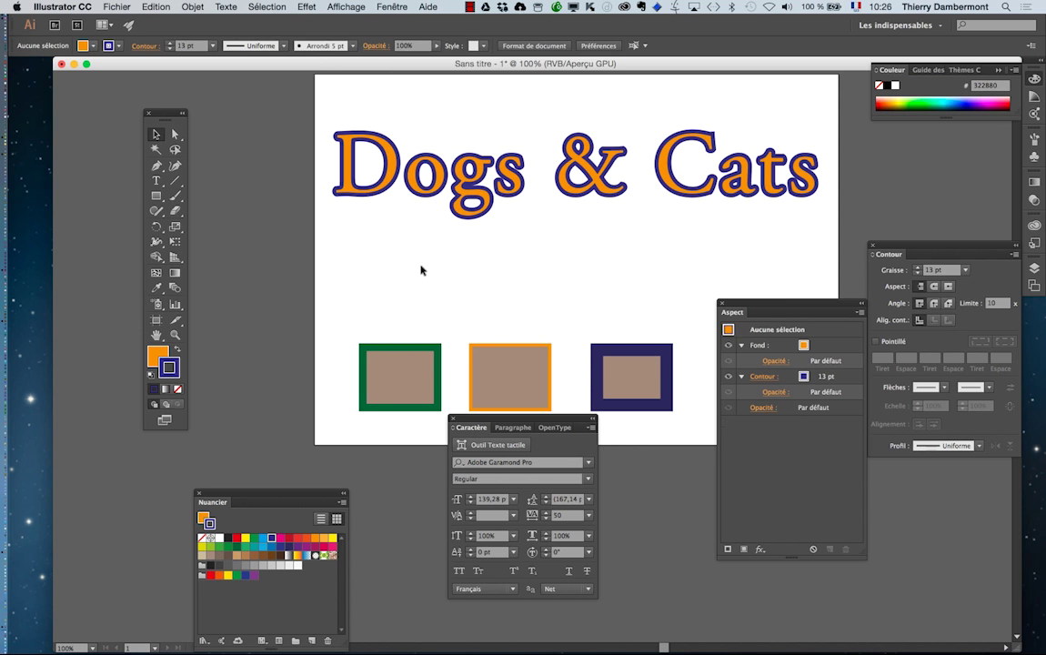
pyautogui.click(157, 180)
pyautogui.click(400, 179)
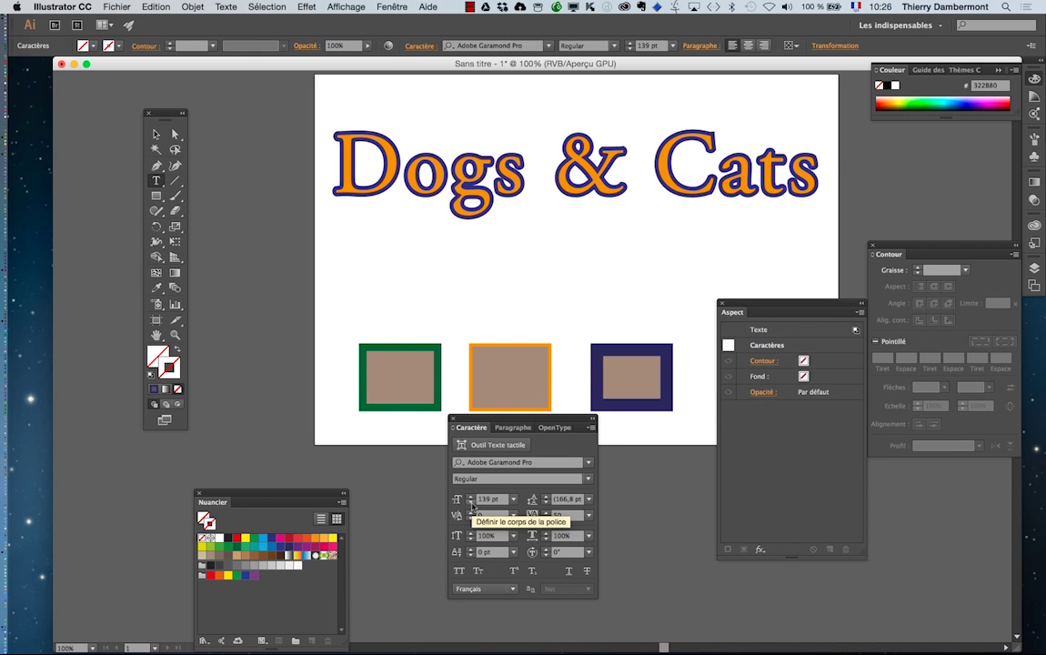
pyautogui.click(472, 505)
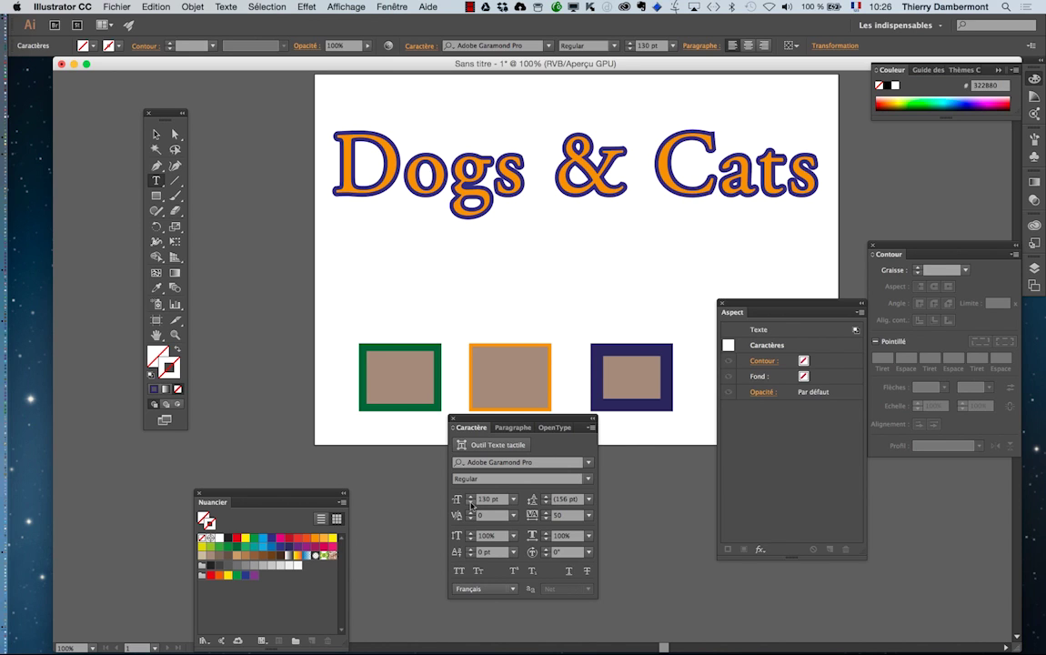
pyautogui.hotkey('ctrl', 'z')
# Tighten a letter pair in Dogs to -22 kerning, then deselect the headline.
pyautogui.click(470, 518)
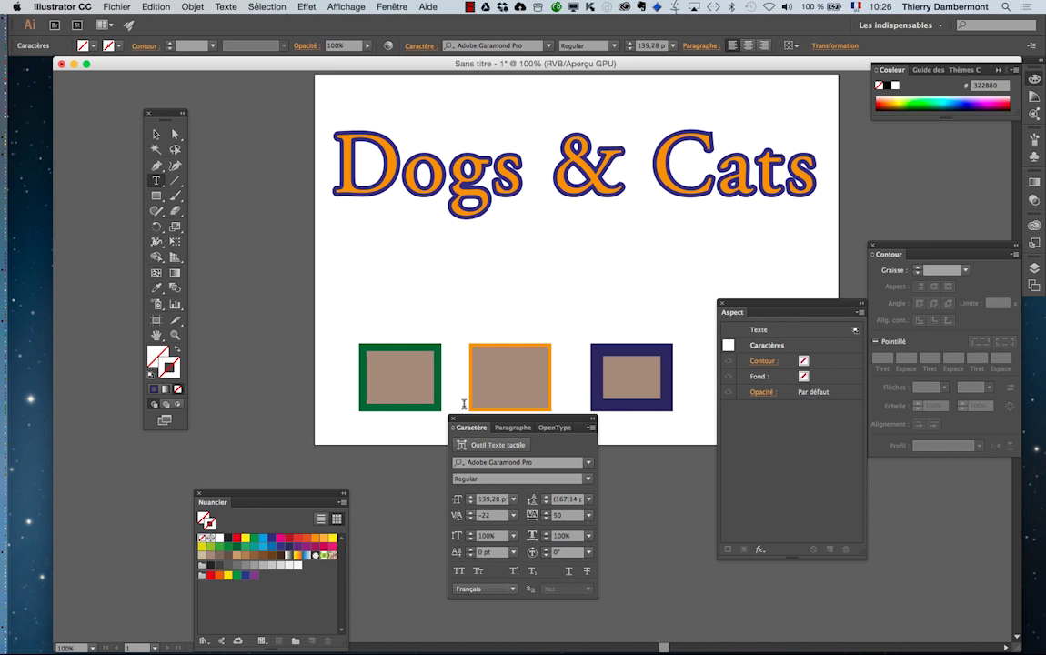
pyautogui.click(157, 134)
pyautogui.press('v')
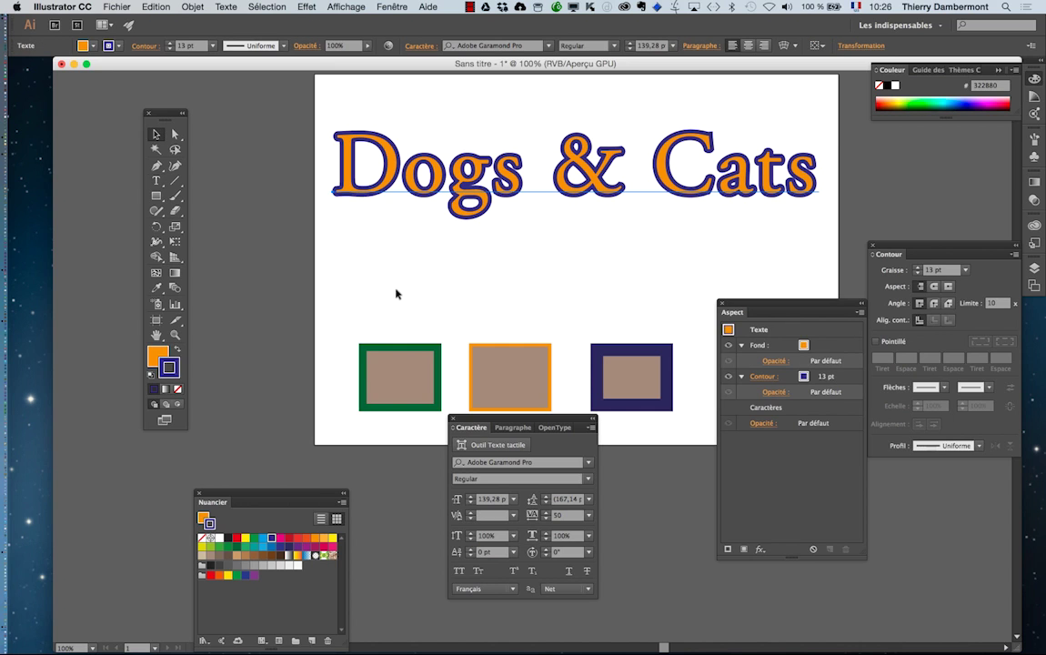
pyautogui.click(395, 293)
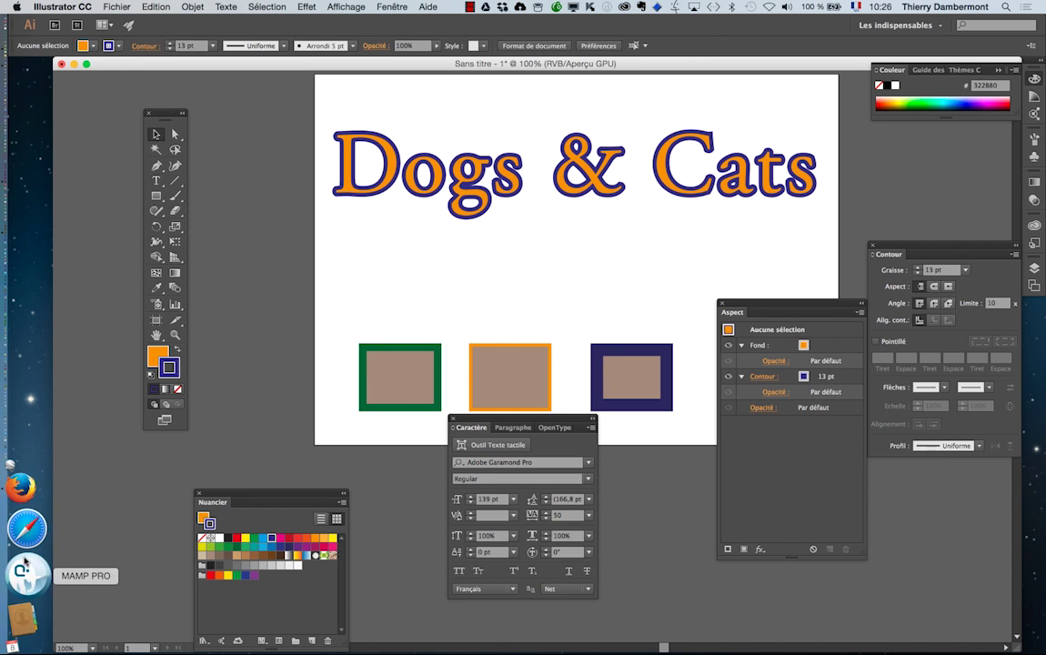
# Switch to Firefox and open a new tab on the google.be home page.
pyautogui.click(24, 492)
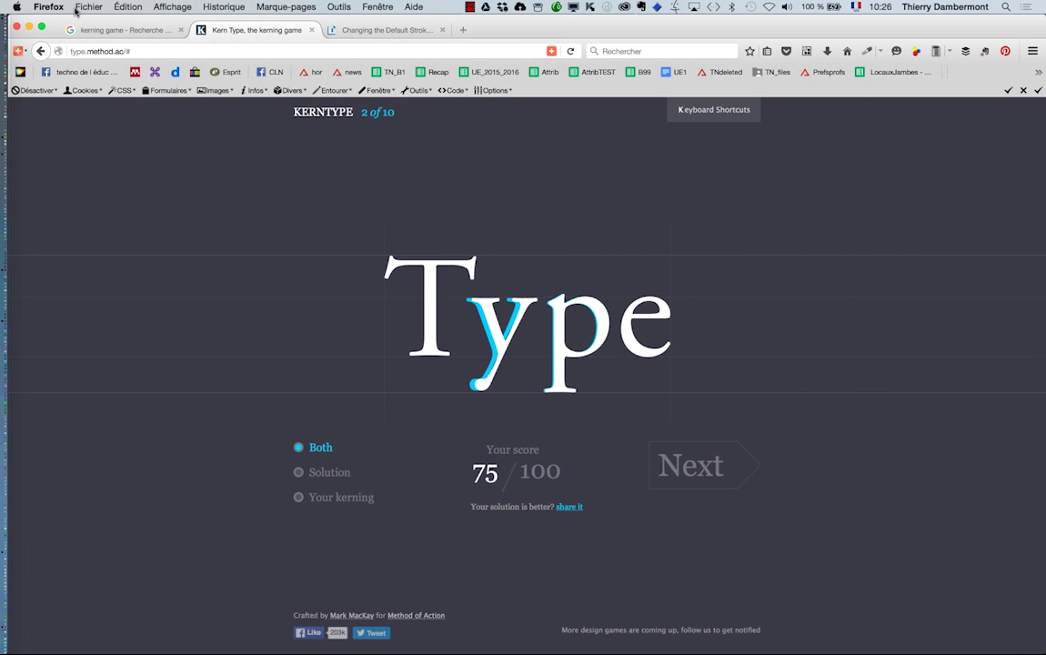
pyautogui.click(327, 30)
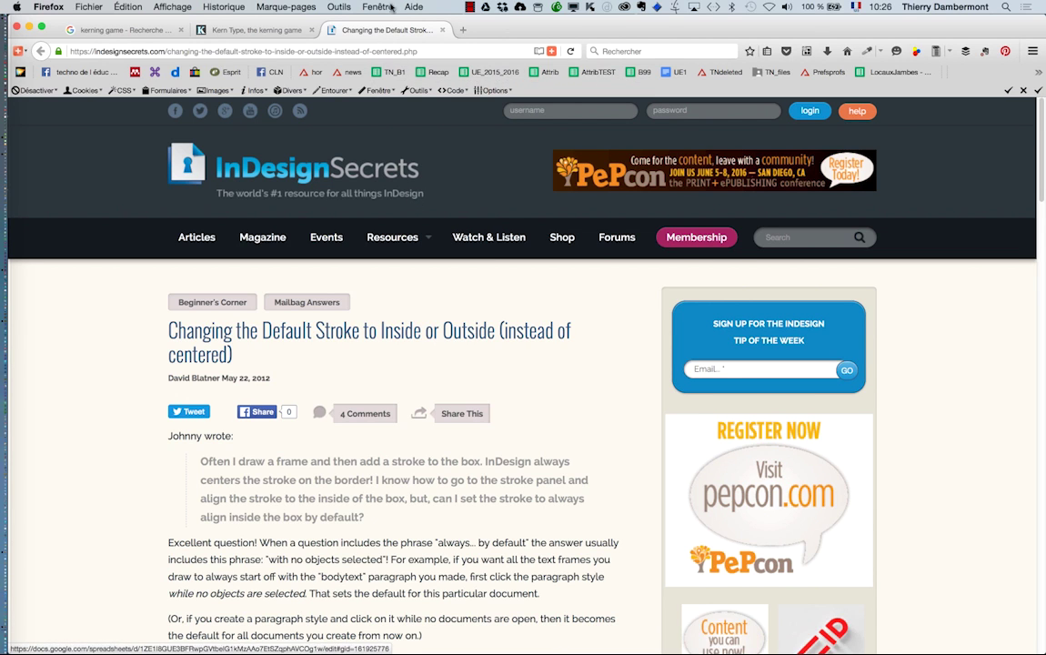
pyautogui.click(462, 30)
pyautogui.click(383, 207)
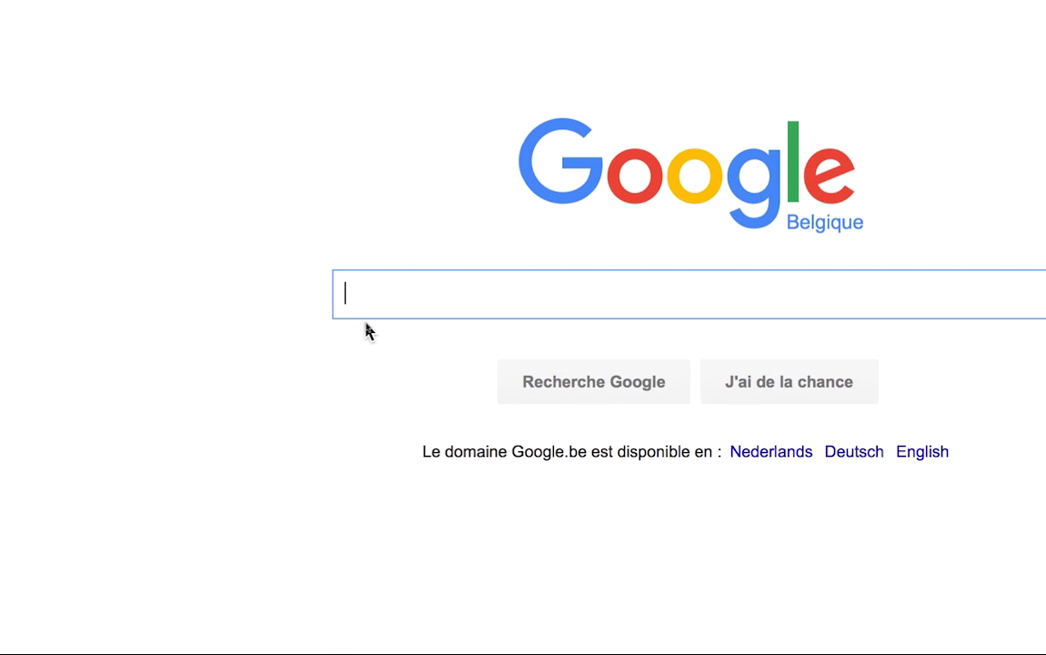
# Search Google for 'beste schriften' using the autocomplete suggestion.
pyautogui.write('beste')
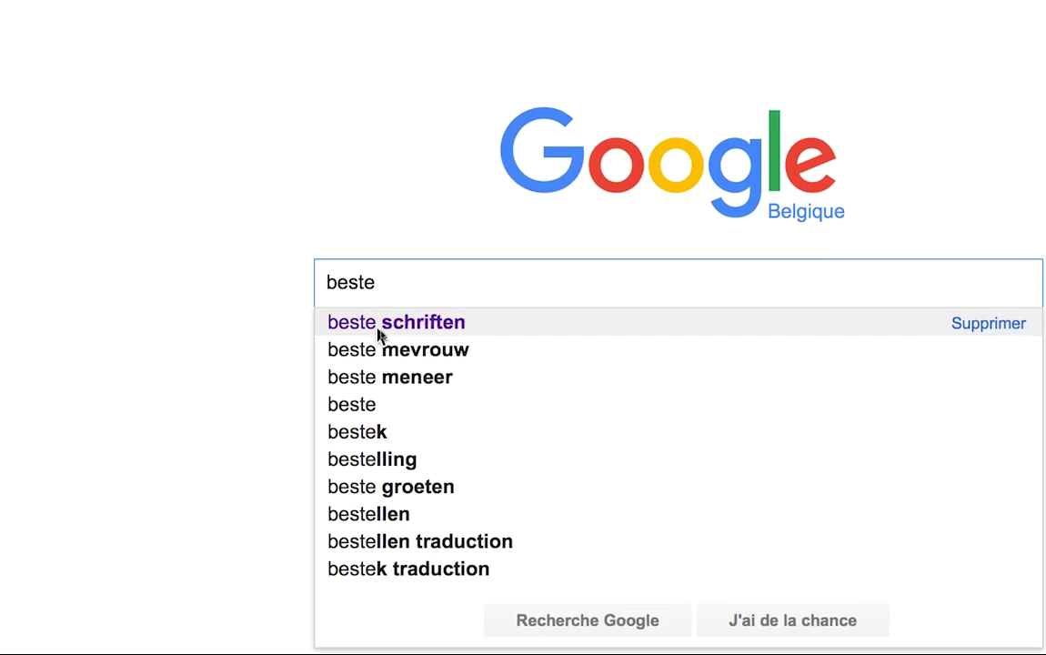
pyautogui.click(391, 337)
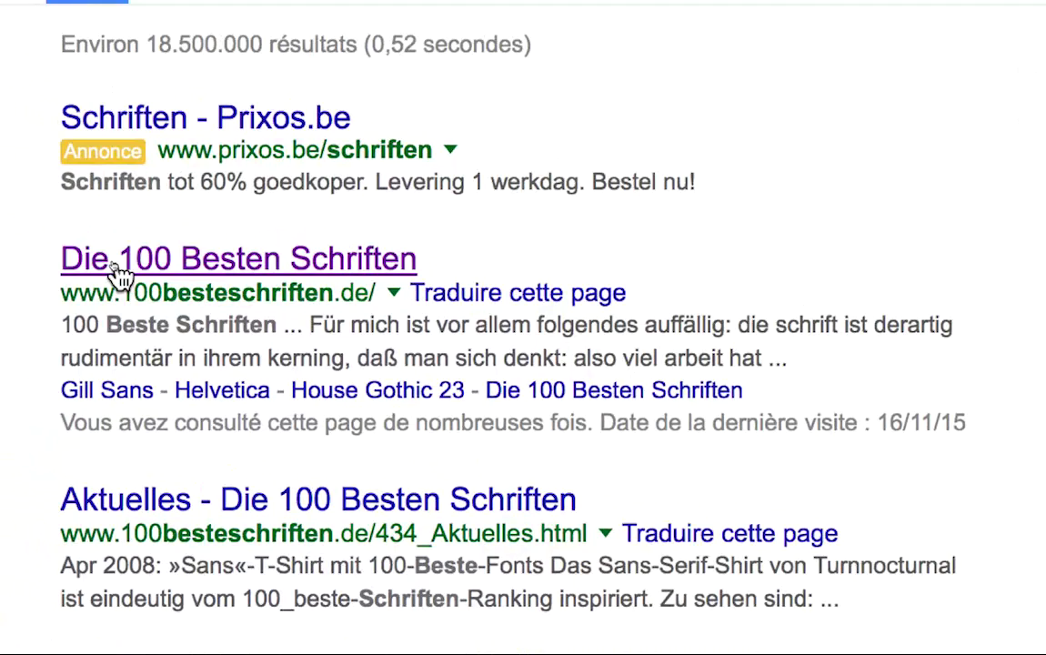
# Open Die 100 Besten Schriften, expand the '1 Helvetica' article and read down to the ranking.
pyautogui.click(116, 265)
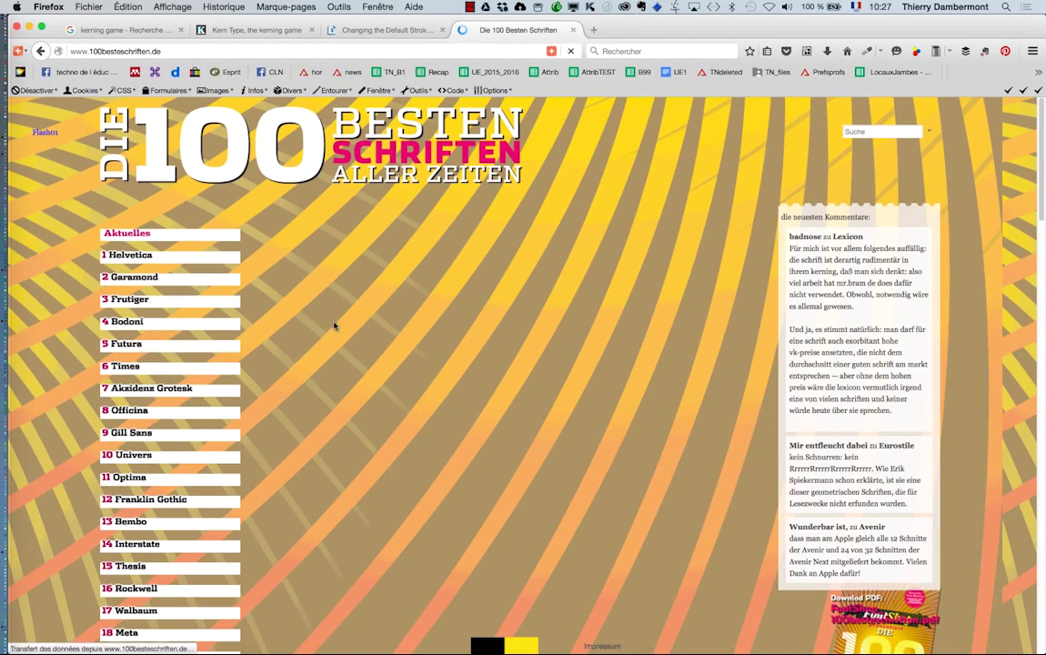
pyautogui.scroll(-1, 309, 412)
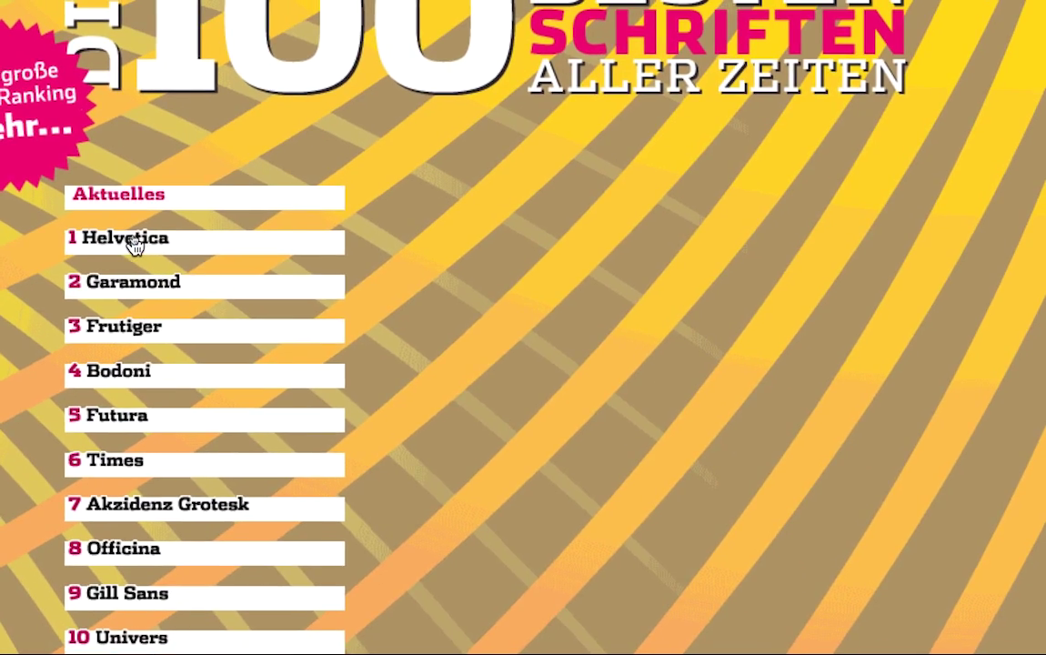
pyautogui.click(132, 239)
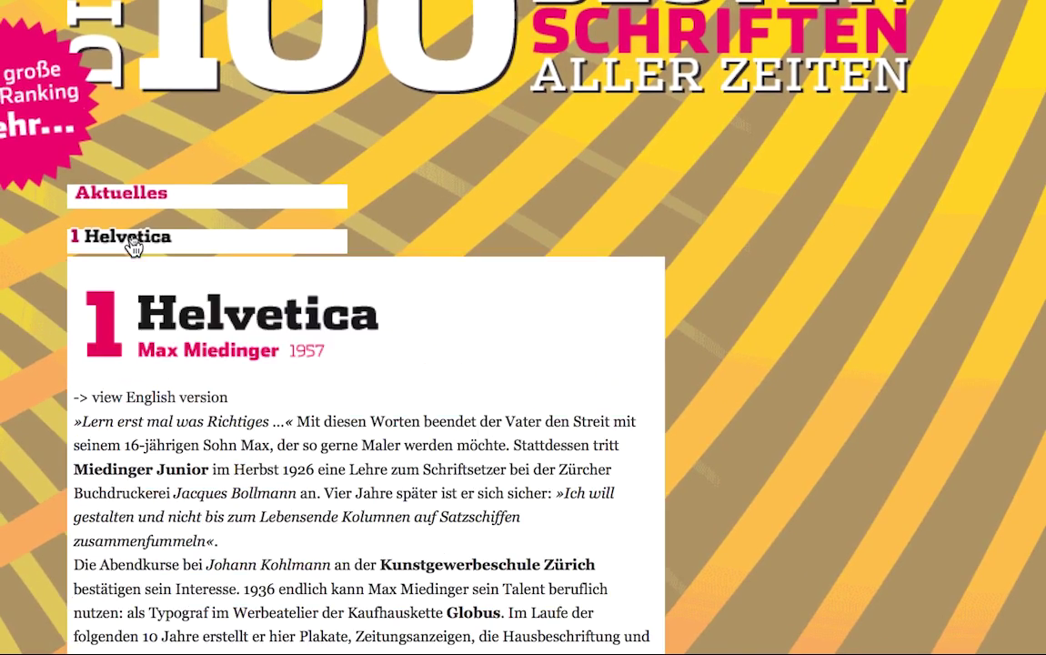
pyautogui.scroll(-5, 136, 363)
pyautogui.scroll(-5, 149, 397)
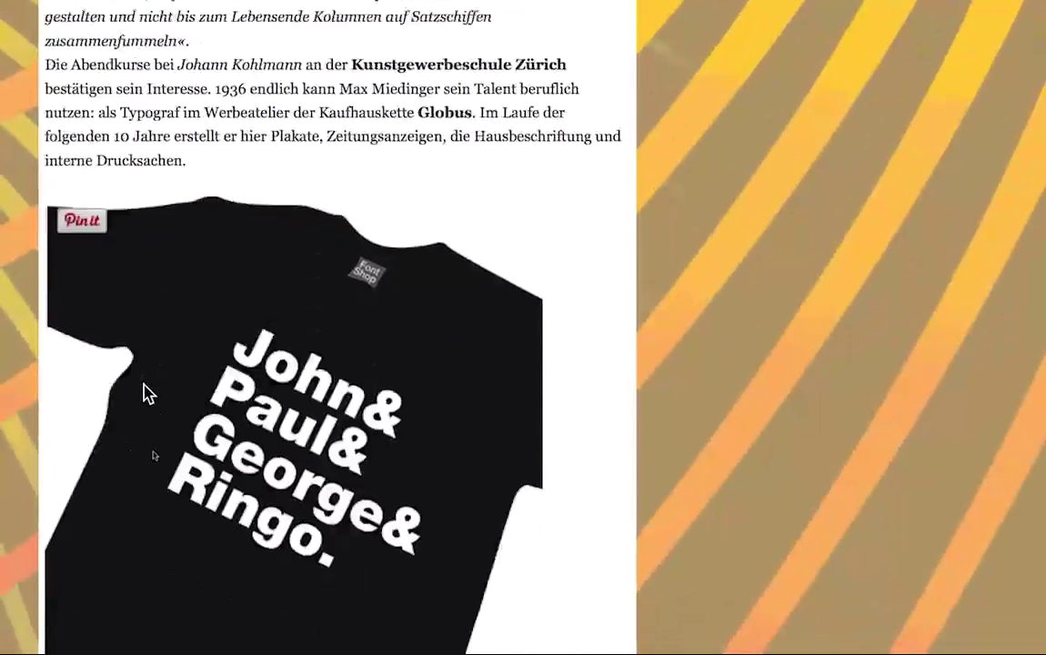
pyautogui.scroll(-5, 149, 392)
pyautogui.scroll(-2, 149, 395)
pyautogui.scroll(-3, 148, 397)
pyautogui.scroll(-2, 146, 397)
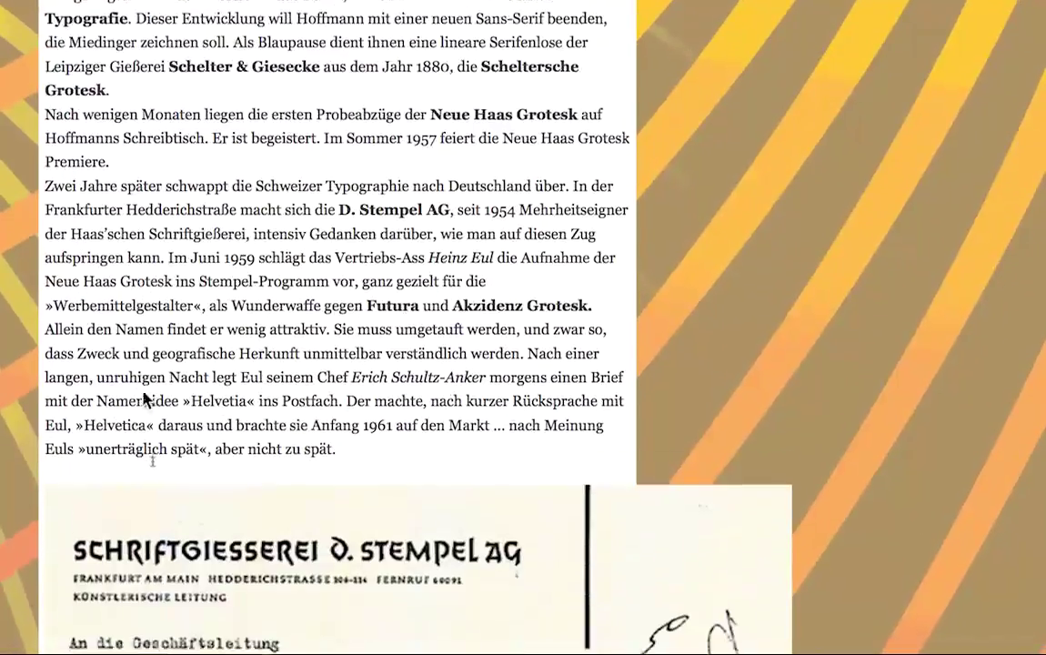
pyautogui.scroll(-5, 145, 400)
pyautogui.scroll(-2, 126, 344)
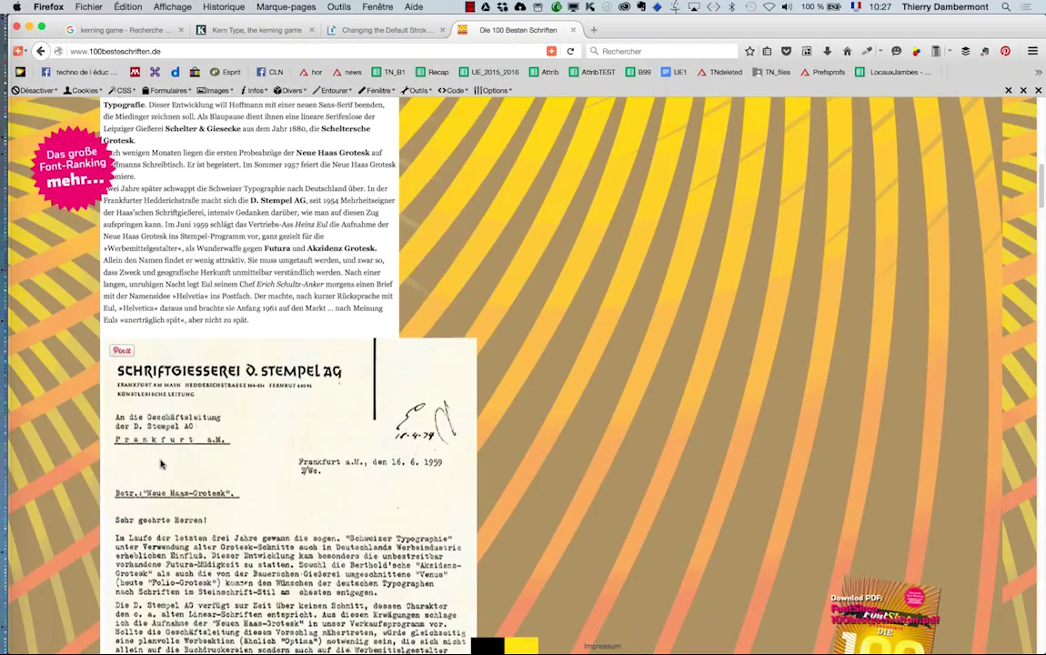
pyautogui.scroll(-5, 161, 464)
pyautogui.scroll(-5, 273, 459)
pyautogui.scroll(-5, 363, 455)
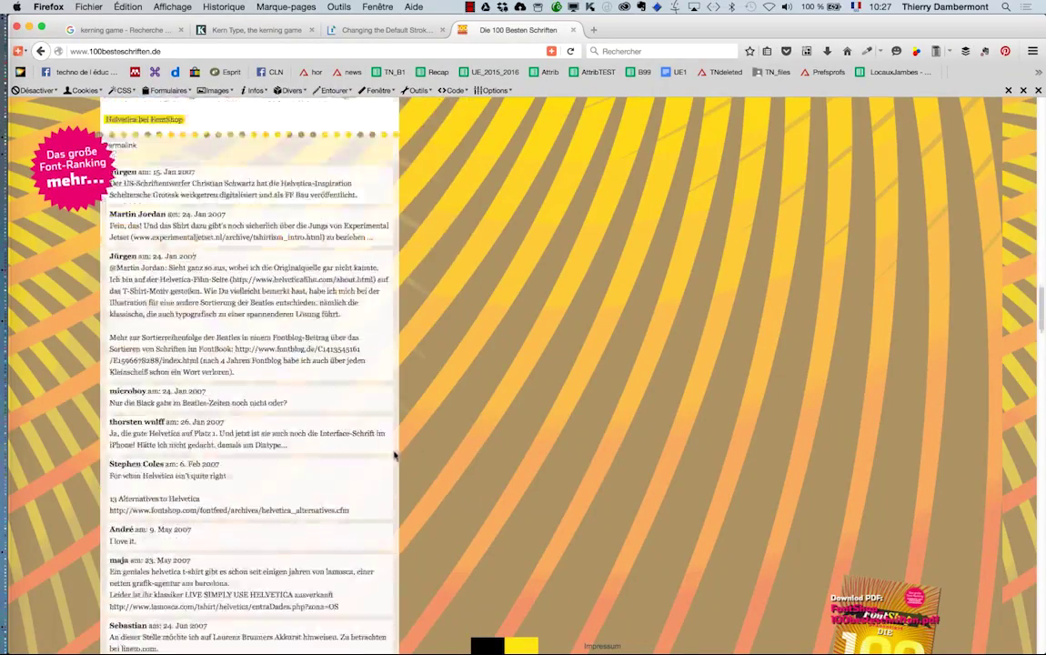
pyautogui.scroll(-5, 414, 450)
pyautogui.scroll(-5, 424, 445)
pyautogui.scroll(-5, 423, 450)
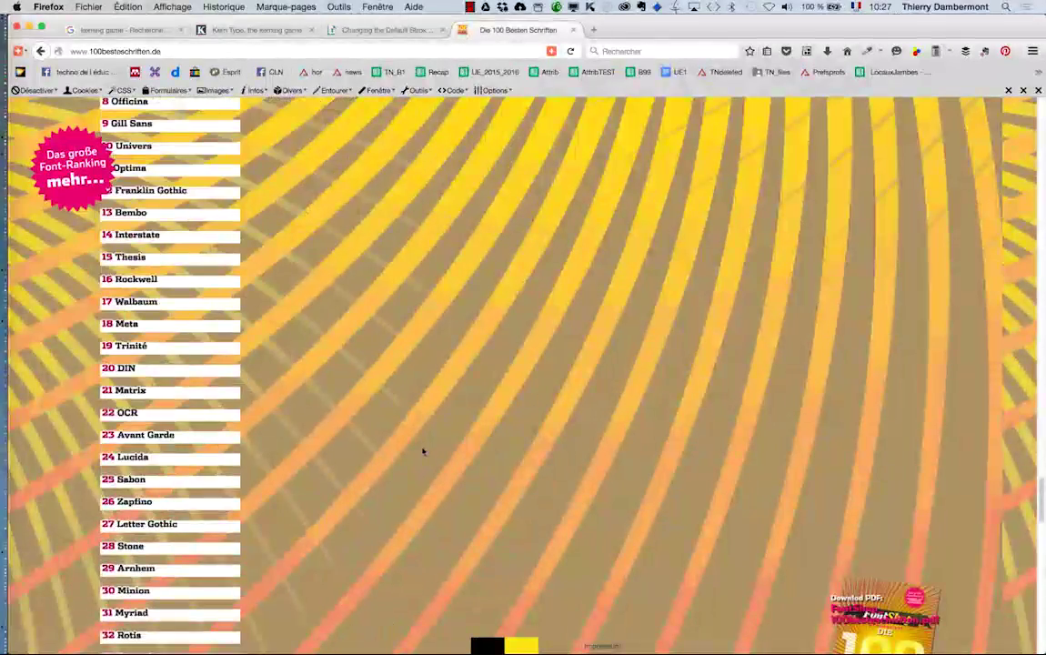
# Expand the Gill Sans entry and scroll through its article.
pyautogui.click(131, 123)
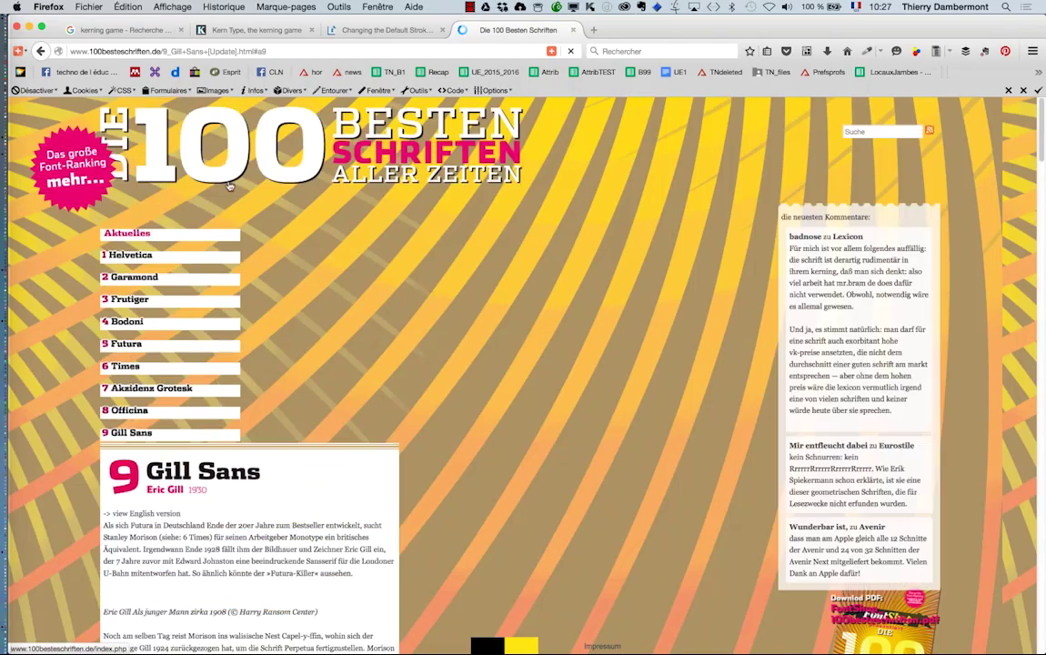
pyautogui.scroll(-5, 338, 327)
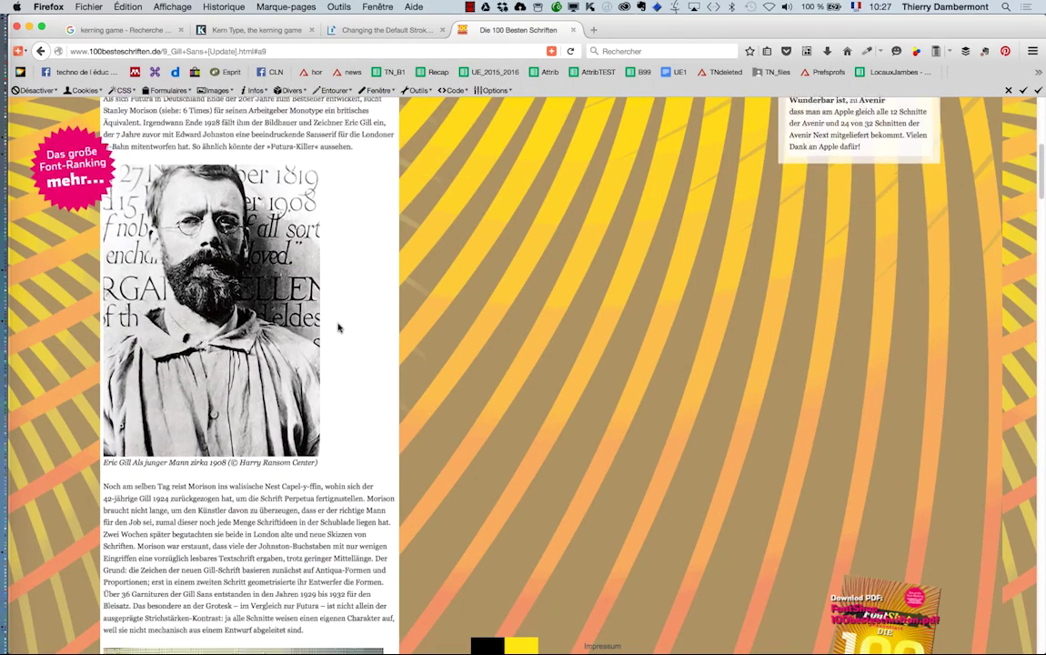
pyautogui.scroll(-5, 338, 327)
pyautogui.scroll(-3, 339, 328)
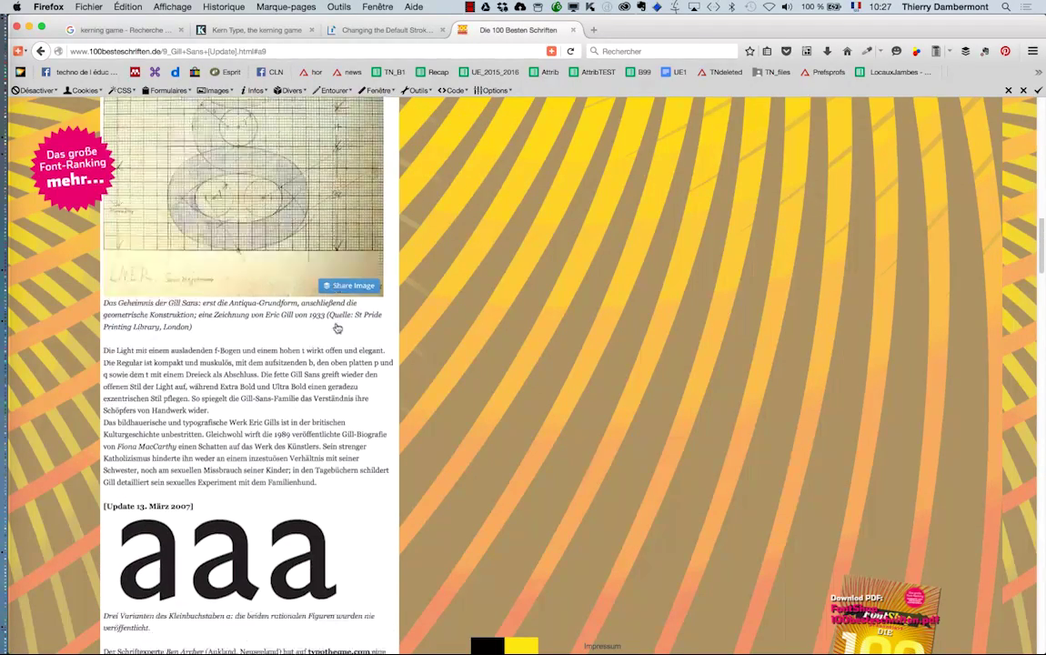
pyautogui.scroll(-5, 337, 328)
pyautogui.scroll(-3, 337, 324)
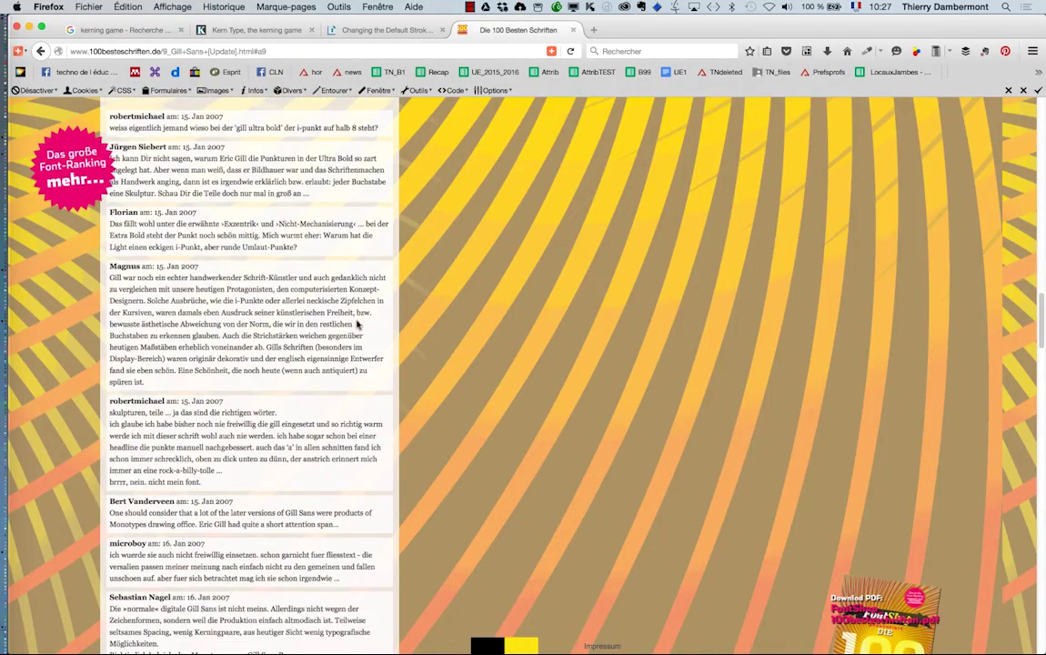
pyautogui.scroll(-5, 545, 355)
pyautogui.scroll(-5, 545, 355)
pyautogui.scroll(-5, 545, 355)
pyautogui.scroll(-5, 546, 355)
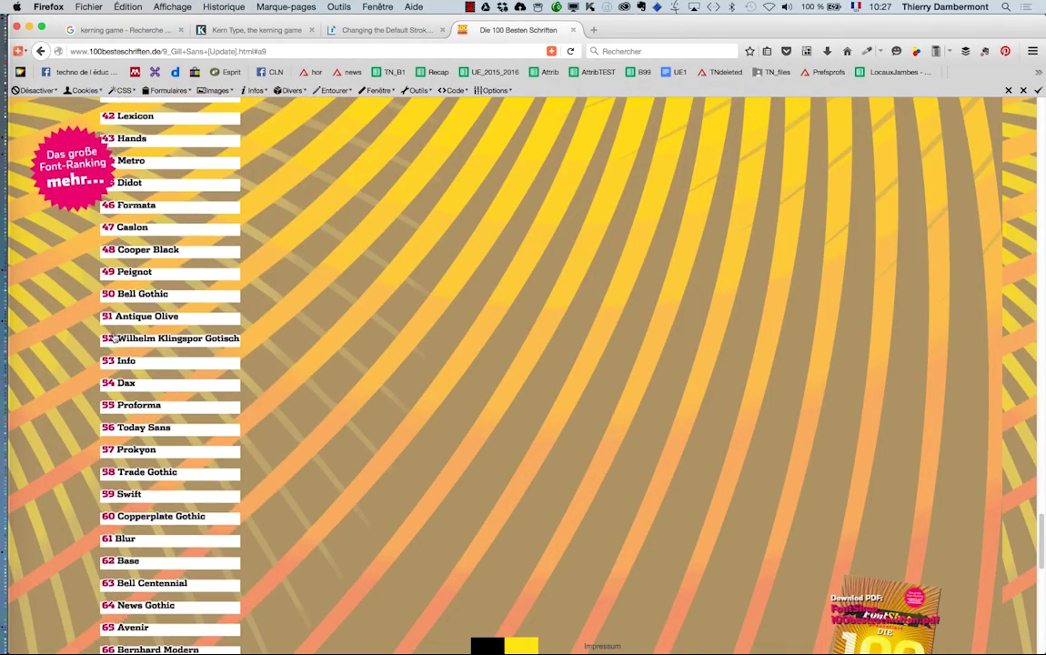
# Expand the Wilhelm Klingspor Gotisch entry and read through it.
pyautogui.click(114, 338)
pyautogui.scroll(-2, 309, 354)
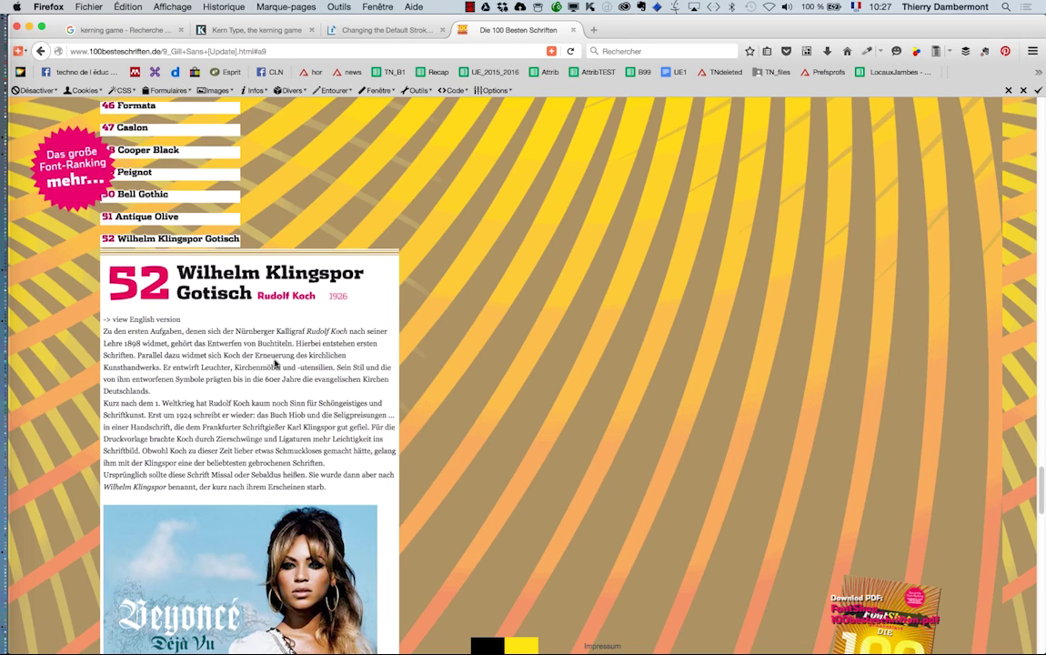
pyautogui.scroll(-4, 338, 273)
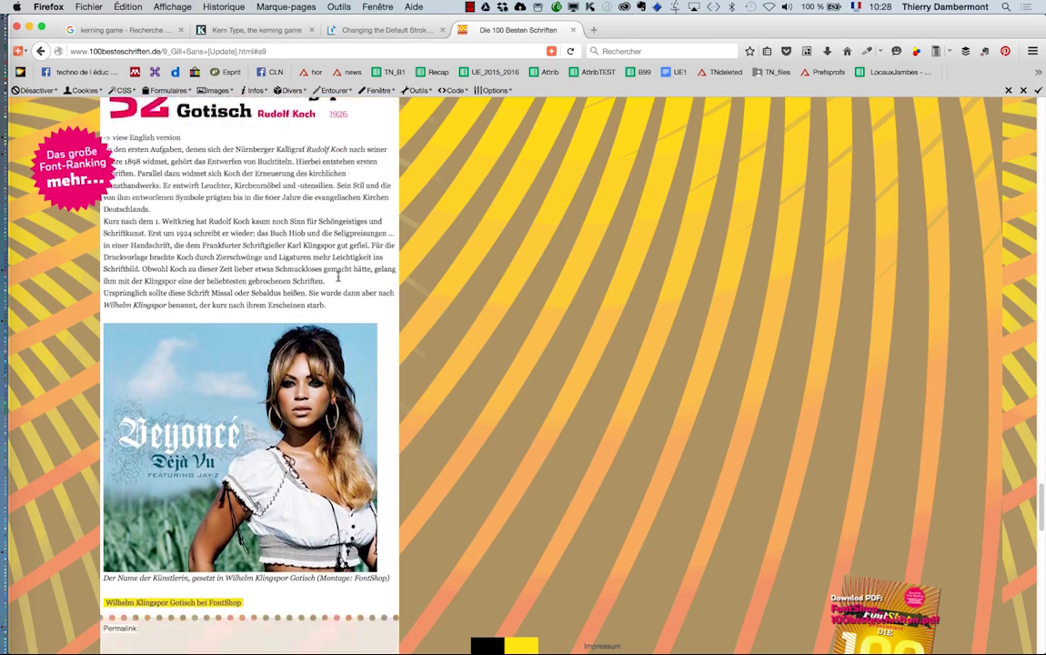
pyautogui.scroll(-5, 432, 326)
pyautogui.scroll(-3, 423, 291)
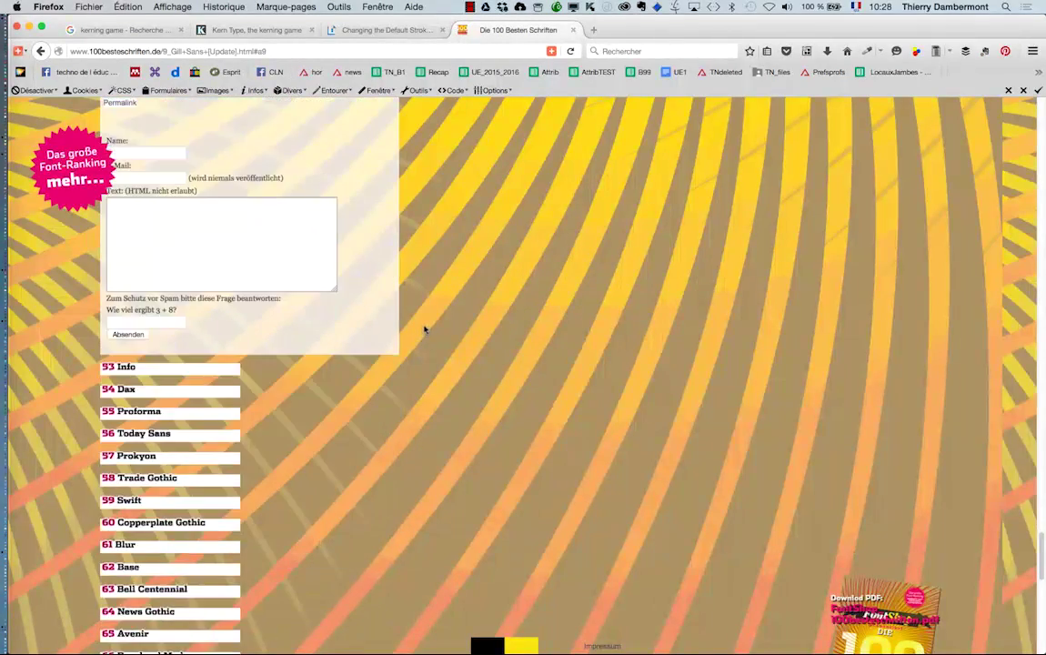
pyautogui.scroll(-2, 423, 326)
# Expand the '59 Swift' entry and scroll through its article.
pyautogui.click(126, 382)
pyautogui.scroll(-2, 446, 408)
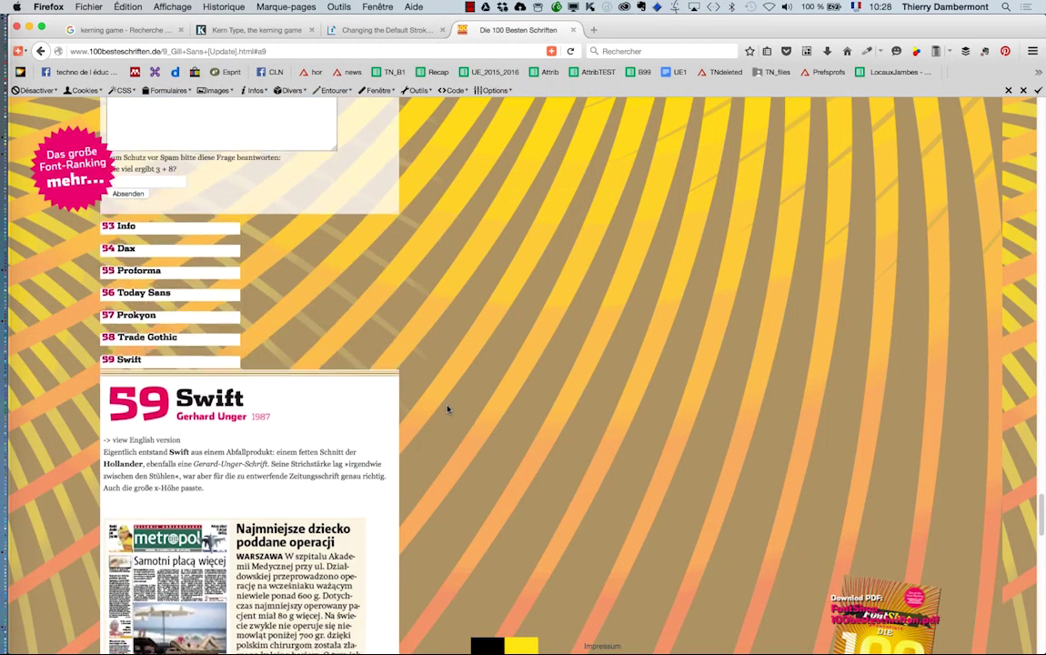
pyautogui.scroll(-2, 446, 408)
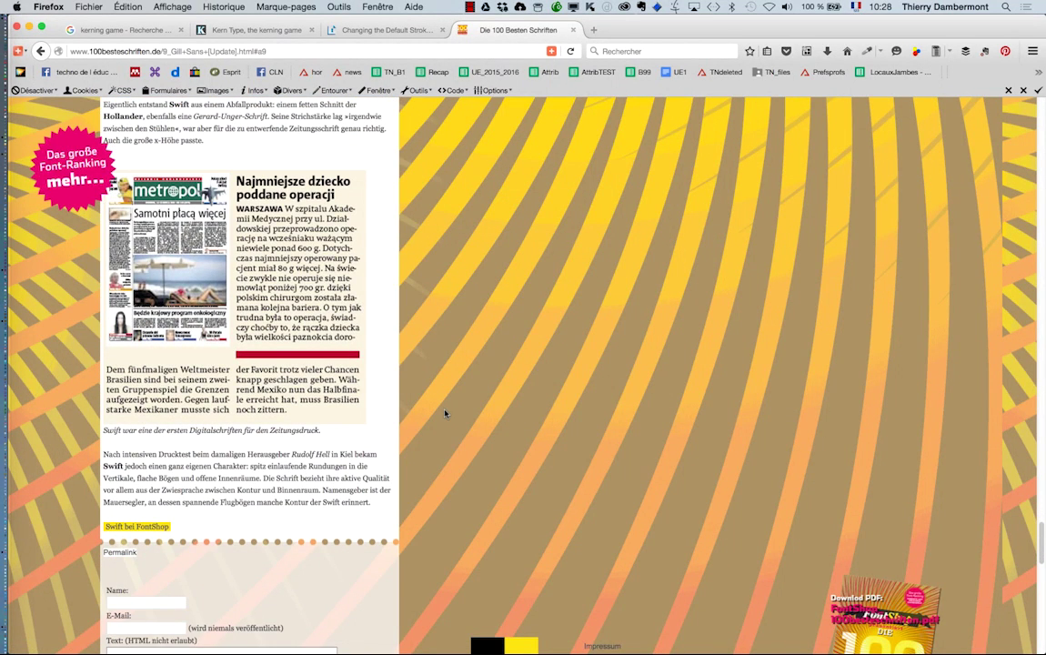
pyautogui.scroll(-1, 444, 414)
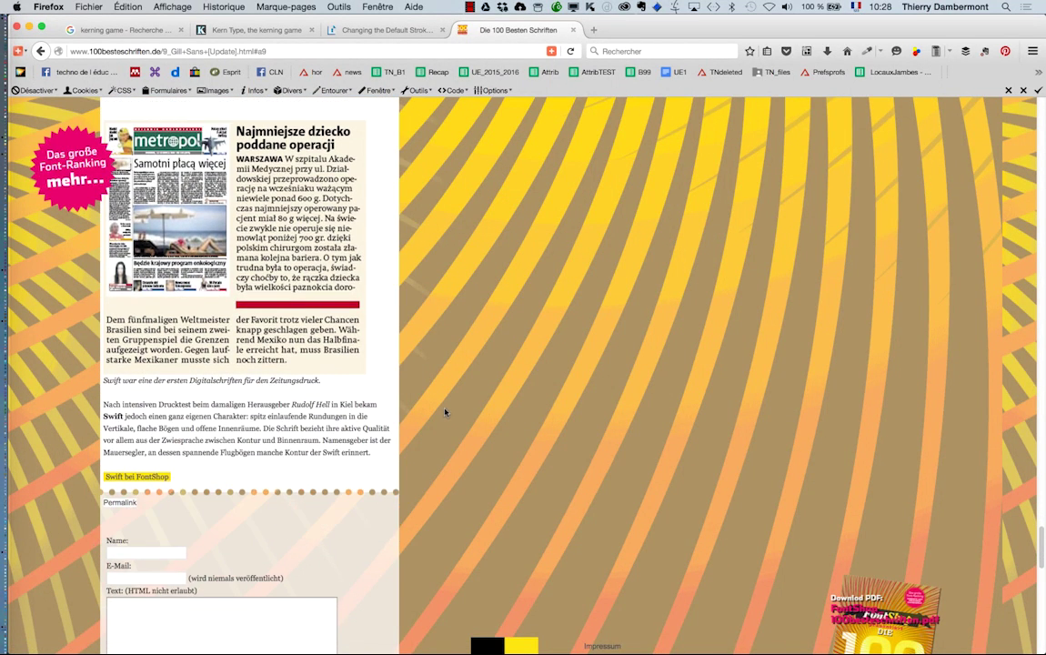
pyautogui.scroll(-1, 445, 414)
pyautogui.scroll(-1, 445, 410)
pyautogui.scroll(-2, 446, 410)
pyautogui.scroll(-1, 444, 414)
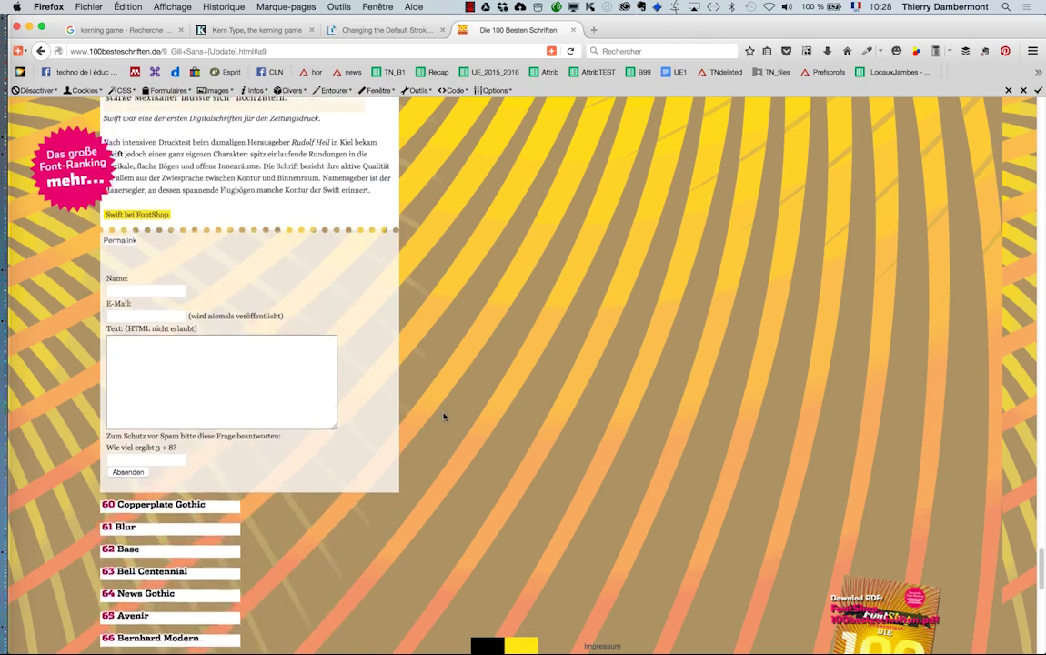
pyautogui.scroll(-2, 432, 418)
# Expand the '66 Bernhard Modern' entry and scroll through its article.
pyautogui.click(126, 486)
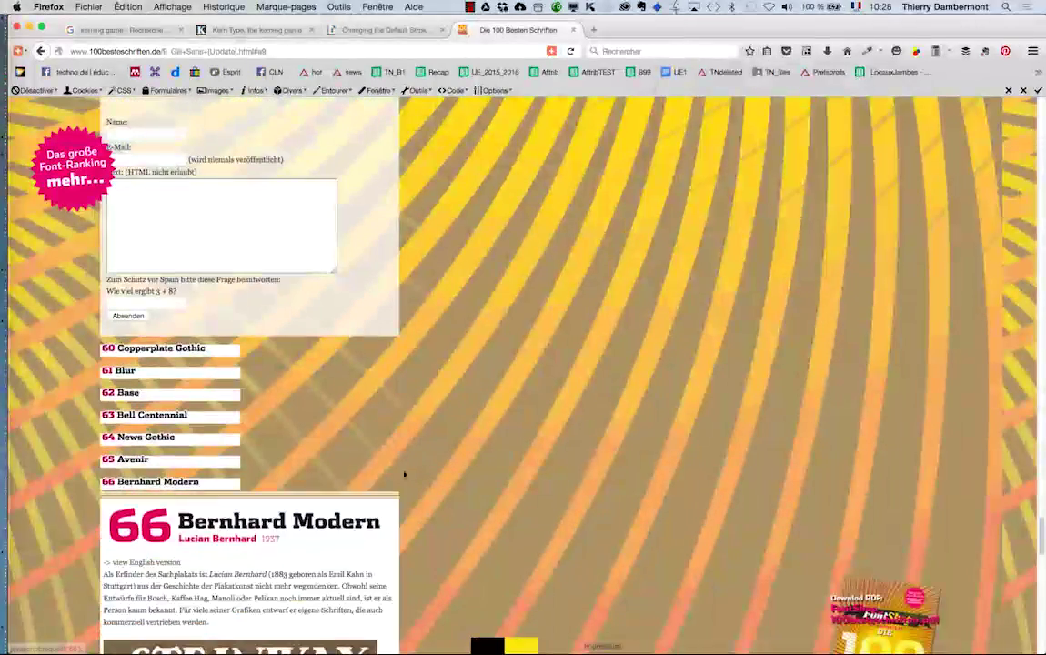
pyautogui.scroll(-3, 445, 469)
pyautogui.scroll(-2, 445, 469)
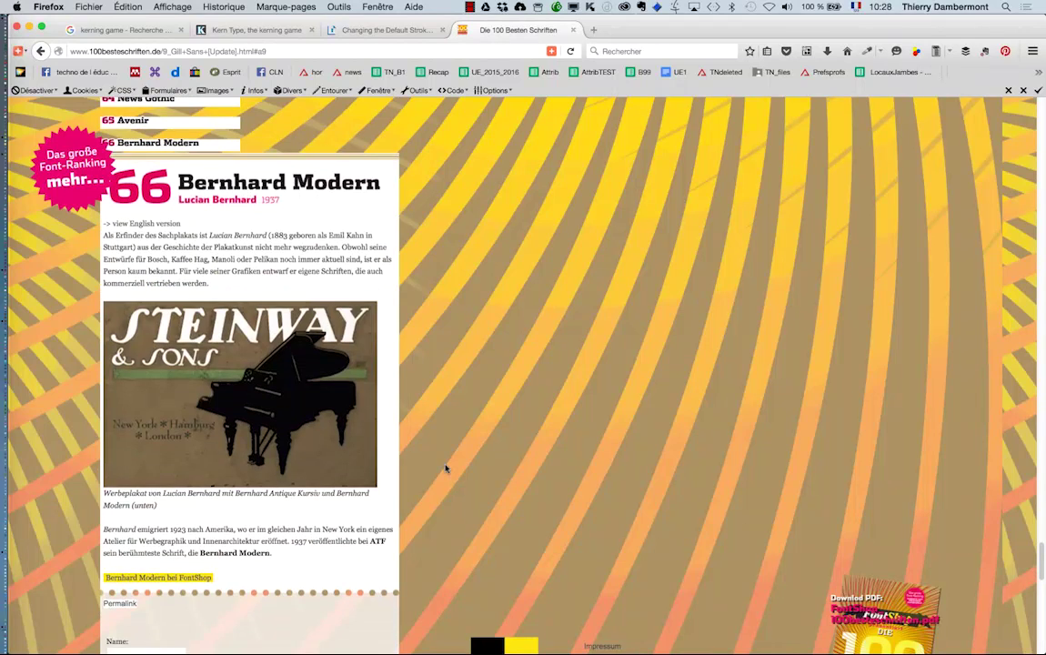
pyautogui.scroll(-1, 446, 467)
pyautogui.scroll(-3, 446, 466)
pyautogui.scroll(-2, 444, 469)
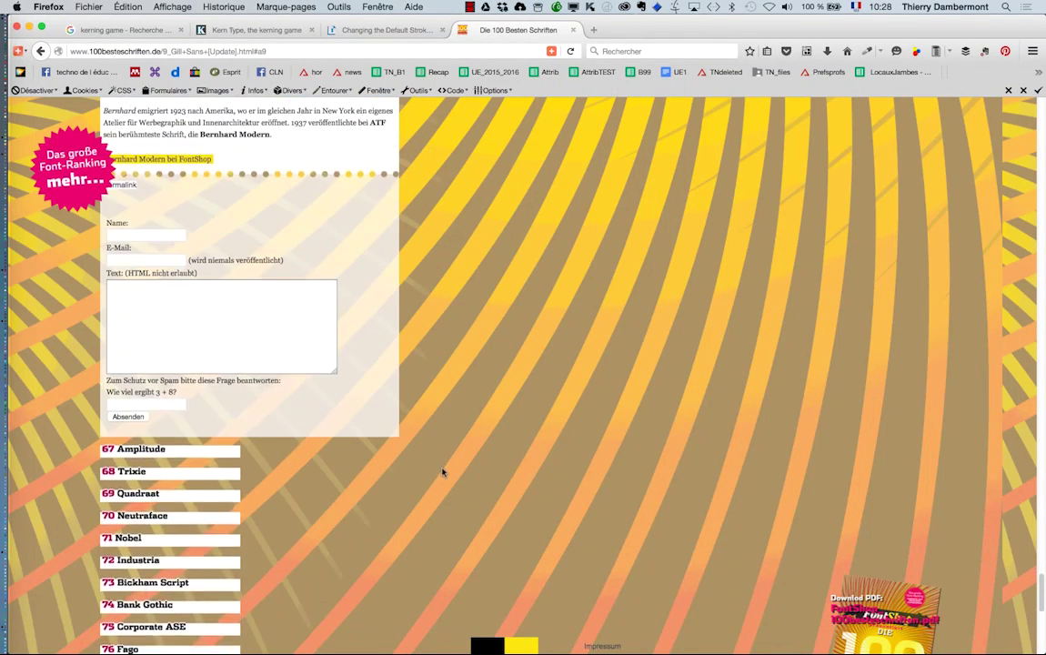
pyautogui.scroll(-3, 273, 477)
# Read the '77 Trajan' and '82 Mrs Eaves' articles.
pyautogui.click(127, 415)
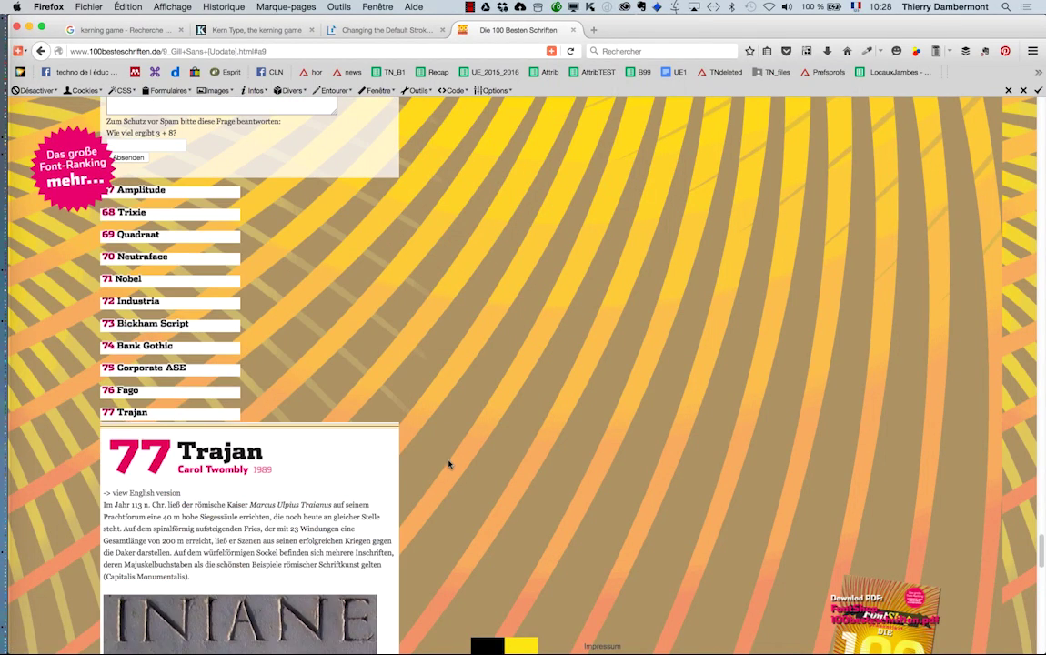
pyautogui.scroll(-3, 448, 466)
pyautogui.scroll(-5, 447, 469)
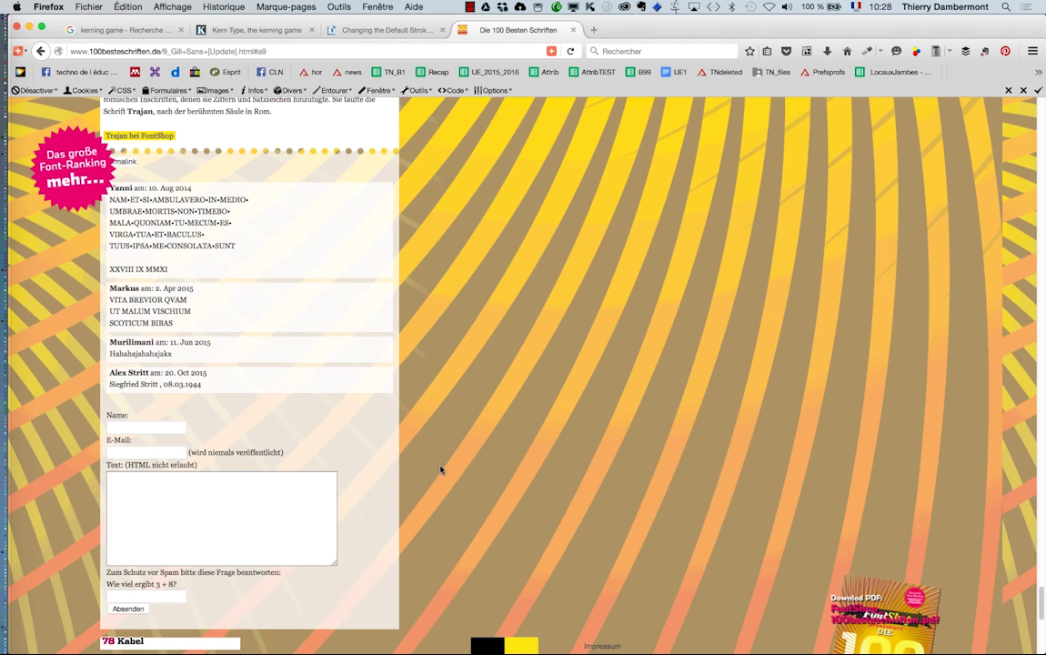
pyautogui.scroll(-3, 442, 470)
pyautogui.click(134, 471)
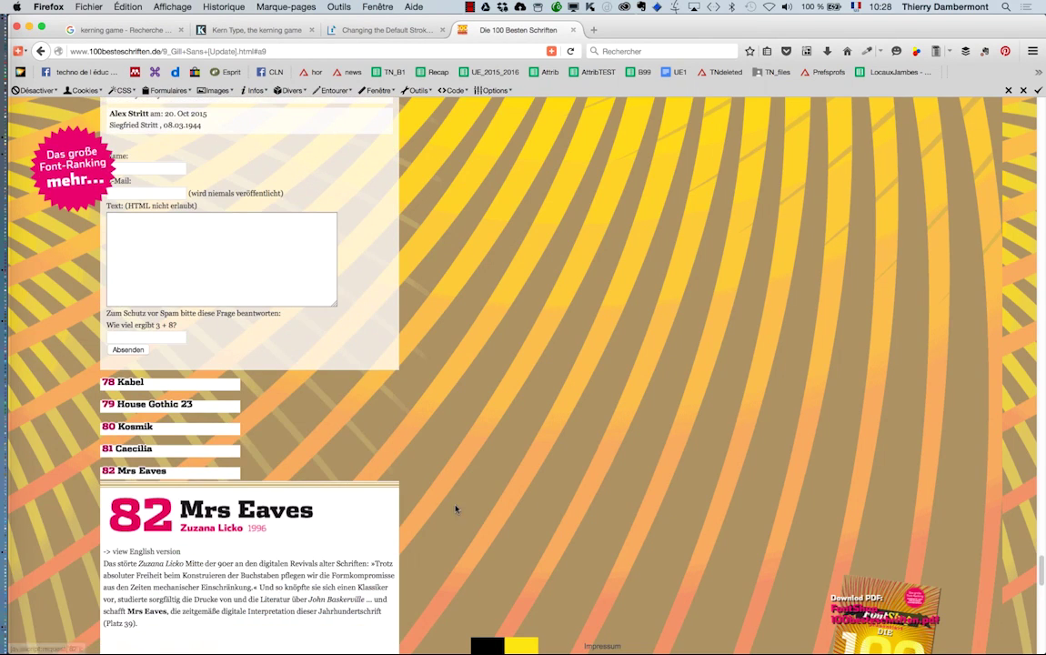
pyautogui.scroll(-2, 455, 509)
pyautogui.scroll(-3, 455, 509)
pyautogui.scroll(-3, 454, 509)
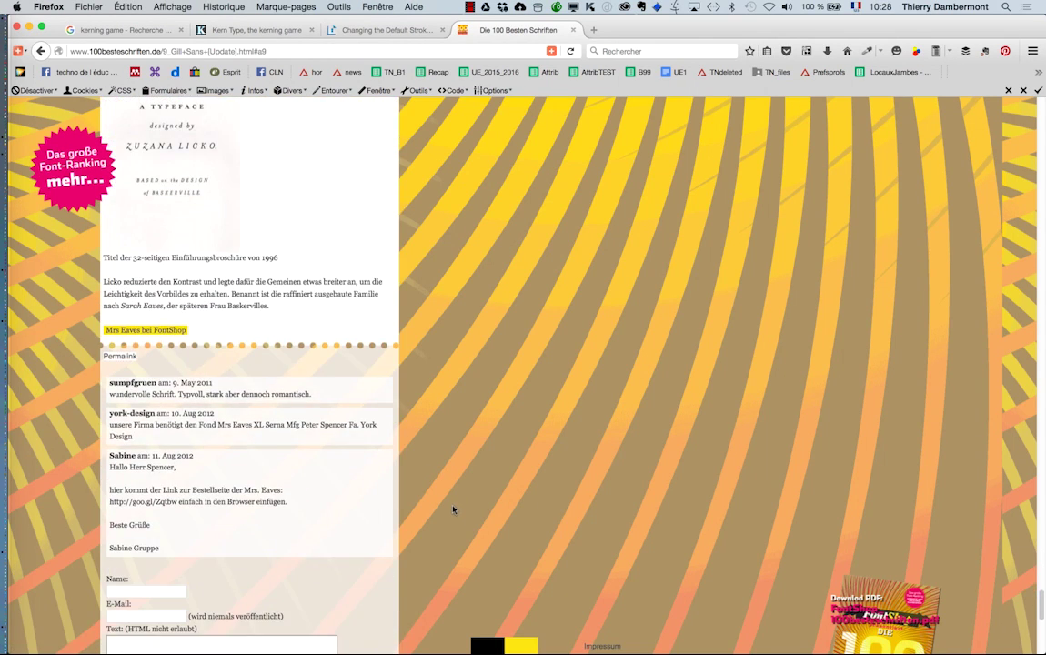
pyautogui.scroll(-5, 436, 511)
# Expand the '95 Reporter' entry and scroll through its article.
pyautogui.click(146, 509)
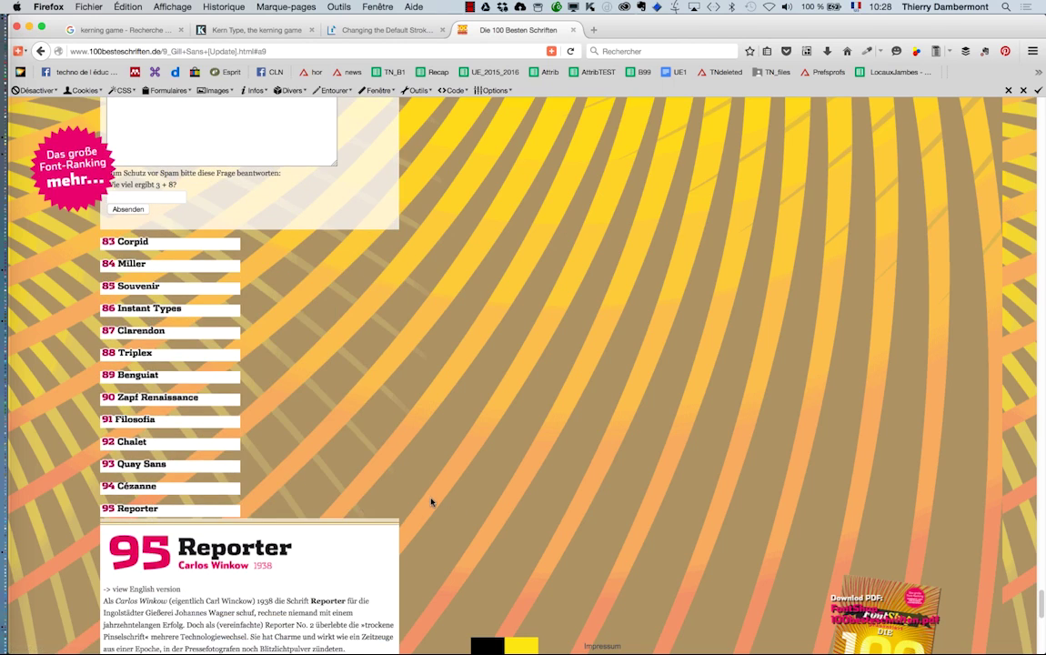
pyautogui.scroll(-5, 431, 501)
pyautogui.scroll(-2, 428, 497)
pyautogui.scroll(-5, 427, 497)
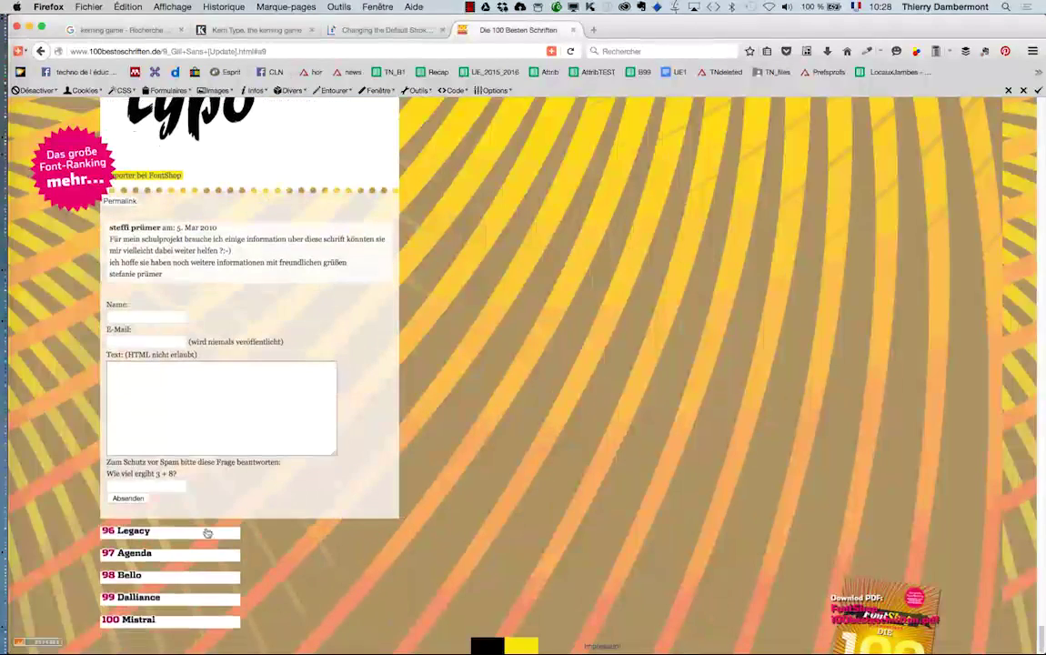
pyautogui.scroll(-5, 529, 522)
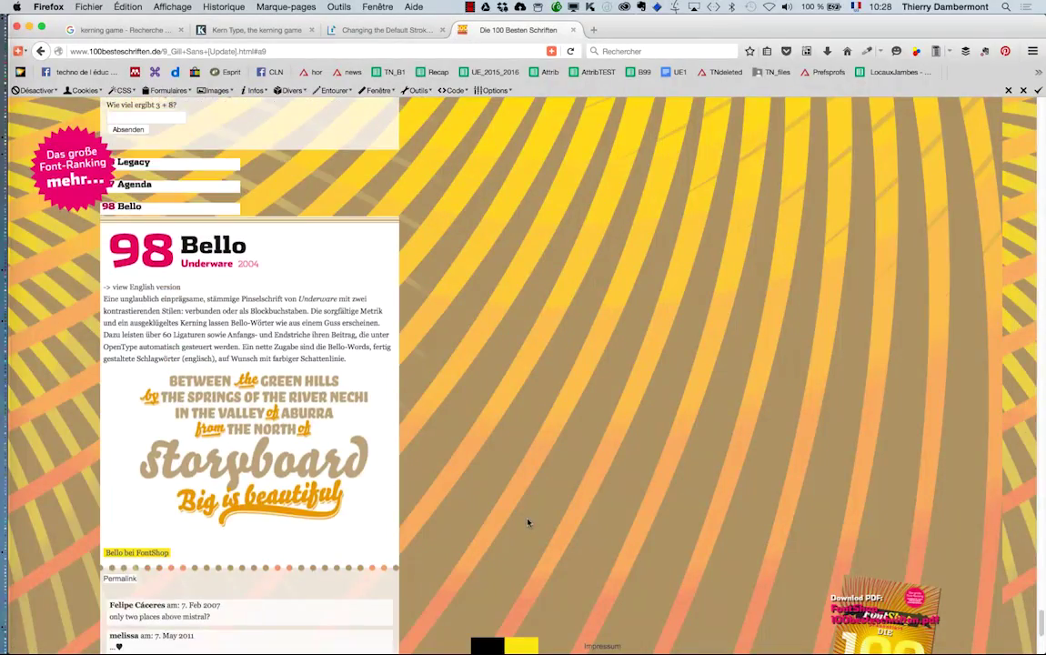
pyautogui.scroll(-2, 528, 521)
# Scroll back up the ranking to the entries from Univers through Scala.
pyautogui.scroll(2, 523, 509)
pyautogui.scroll(5, 355, 282)
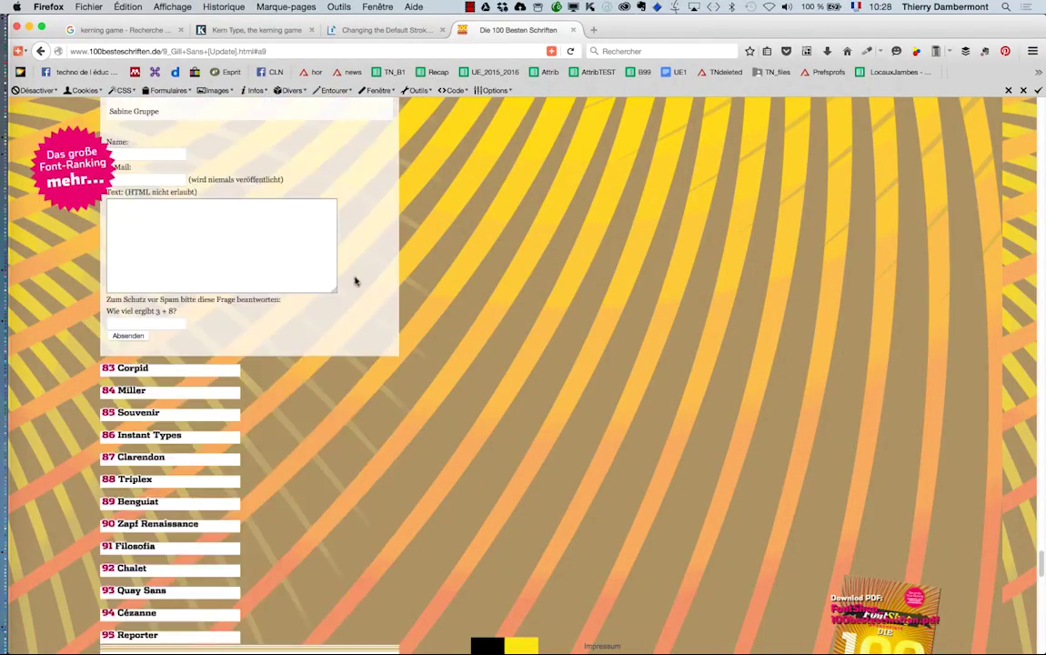
pyautogui.scroll(5, 362, 289)
pyautogui.scroll(5, 359, 296)
pyautogui.scroll(5, 354, 302)
pyautogui.scroll(10, 354, 302)
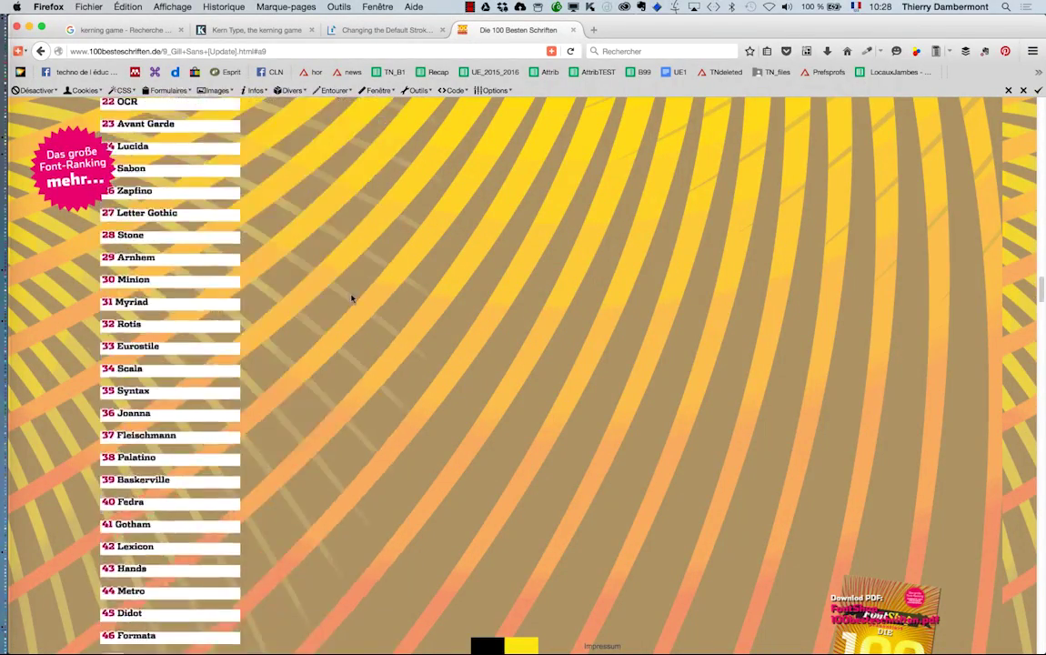
pyautogui.scroll(5, 350, 299)
pyautogui.scroll(5, 338, 300)
pyautogui.scroll(5, 332, 302)
pyautogui.scroll(-5, 332, 301)
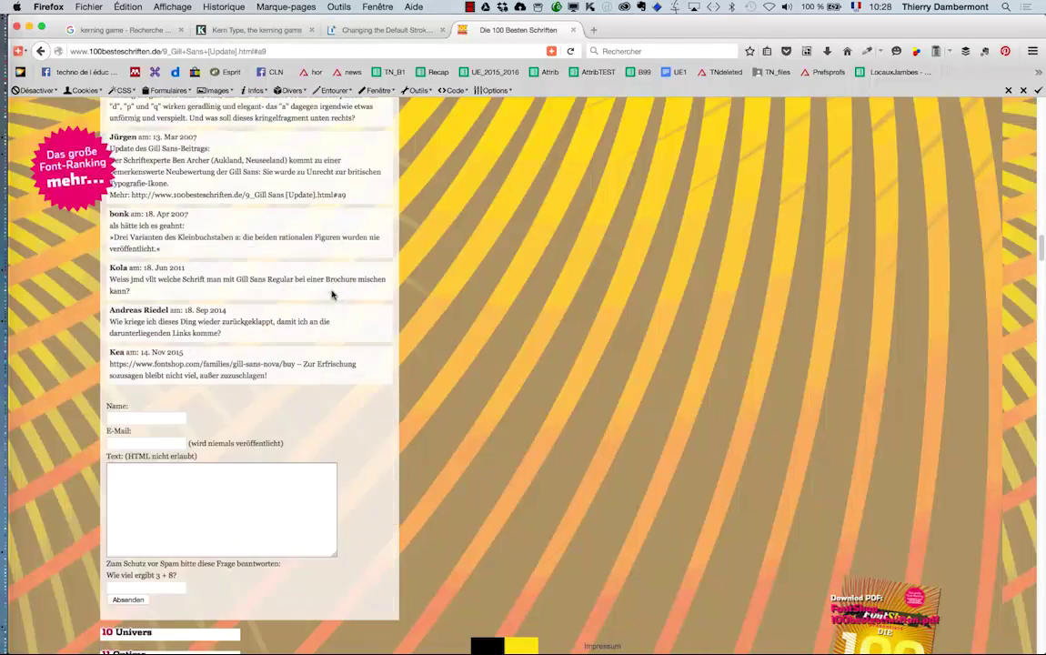
pyautogui.scroll(-5, 331, 292)
pyautogui.scroll(-3, 273, 314)
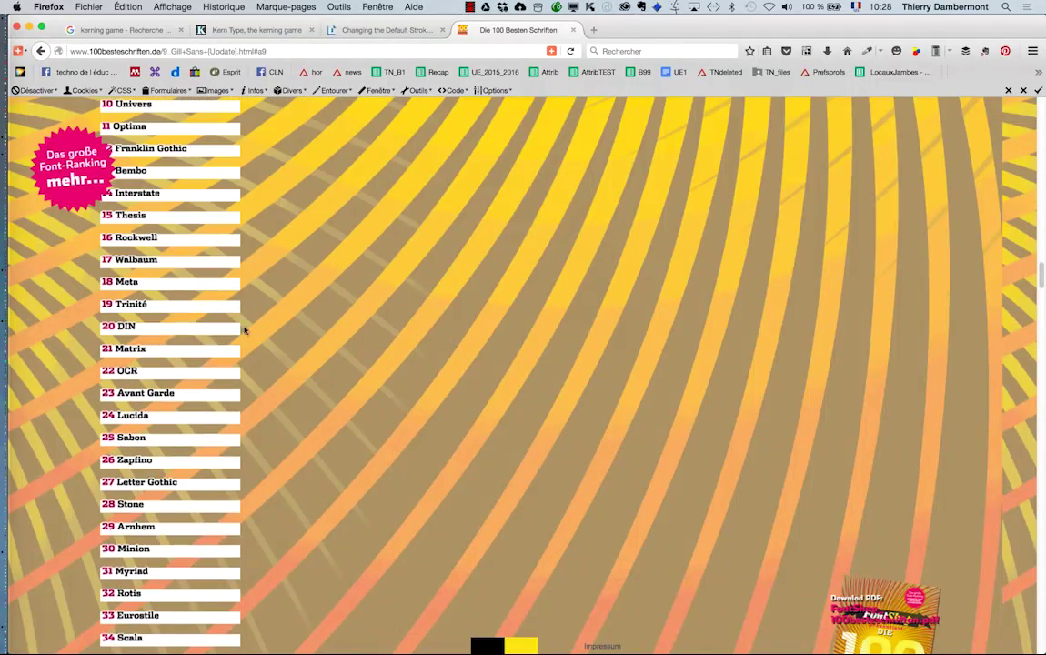
# Open the Trinité article, then scroll through the Rockwell article.
pyautogui.click(137, 307)
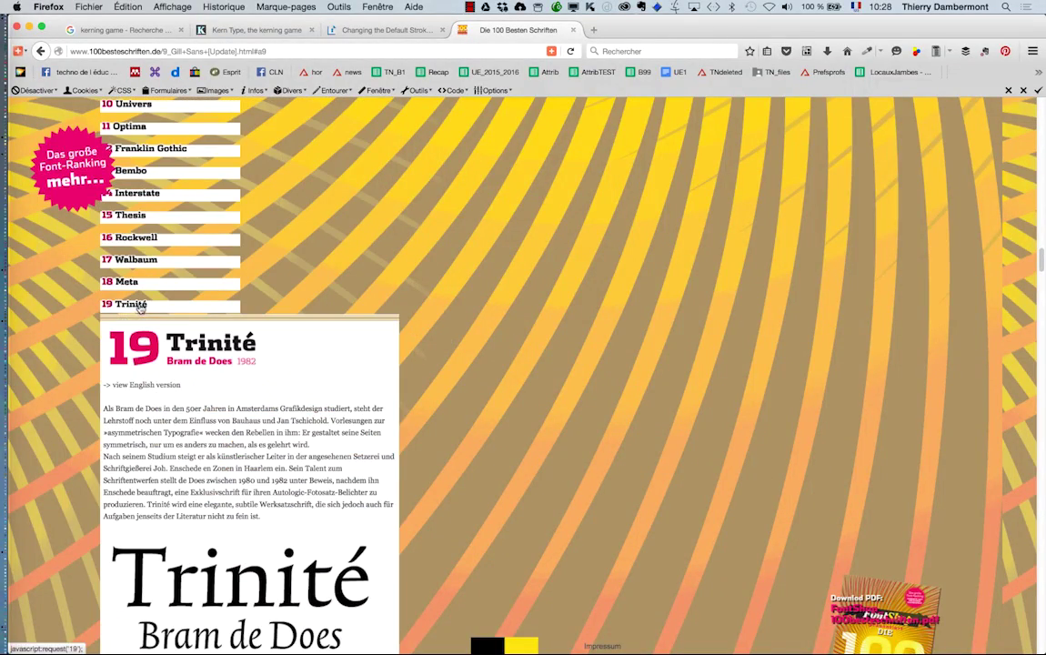
pyautogui.click(134, 238)
pyautogui.scroll(-1, 468, 297)
pyautogui.scroll(-2, 462, 299)
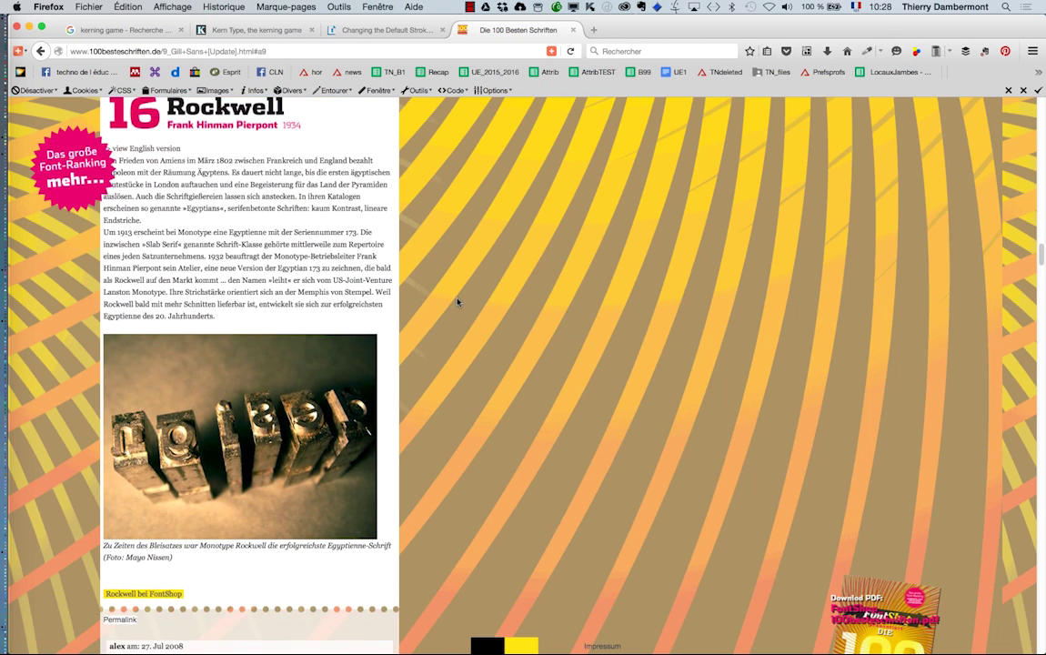
pyautogui.scroll(-3, 460, 300)
pyautogui.scroll(-4, 457, 303)
pyautogui.scroll(1, 457, 303)
pyautogui.scroll(3, 456, 303)
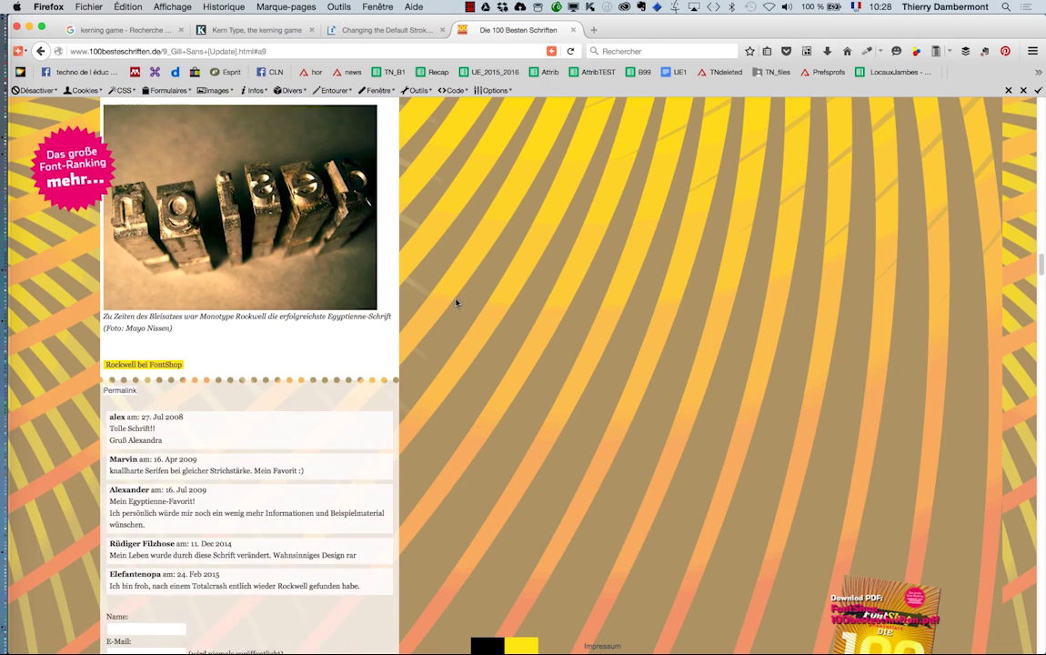
pyautogui.scroll(4, 456, 302)
pyautogui.scroll(3, 454, 302)
pyautogui.scroll(2, 455, 302)
pyautogui.scroll(5, 455, 301)
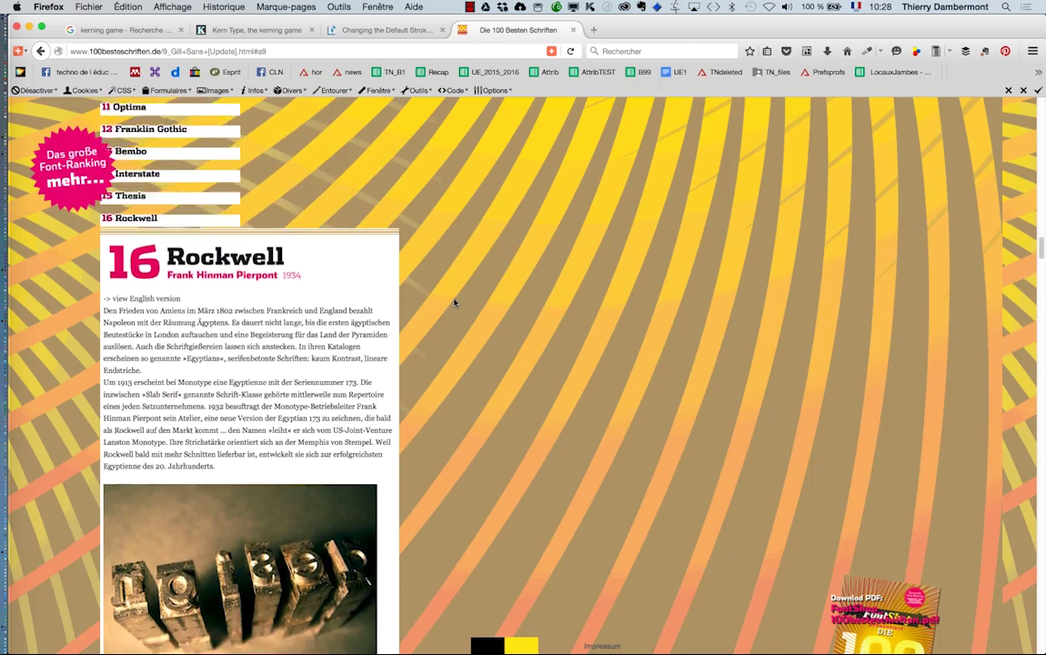
pyautogui.scroll(5, 455, 300)
# Read through the Bembo article in Die 100 Besten Schriften.
pyautogui.click(136, 431)
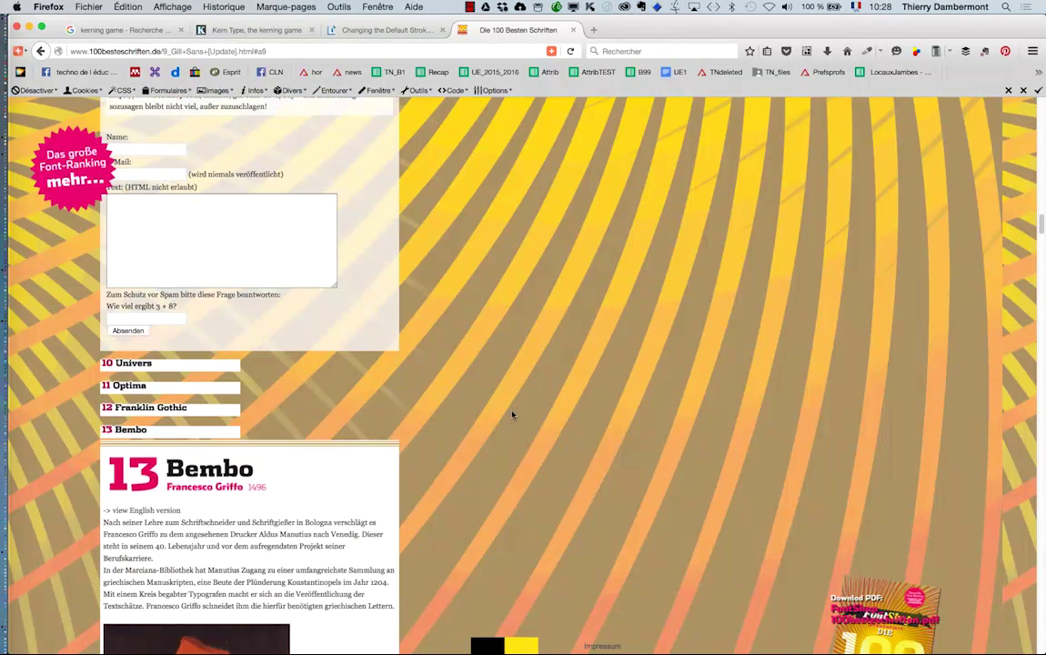
pyautogui.scroll(-3, 511, 415)
pyautogui.scroll(-2, 509, 415)
pyautogui.scroll(-4, 506, 416)
pyautogui.scroll(-4, 506, 416)
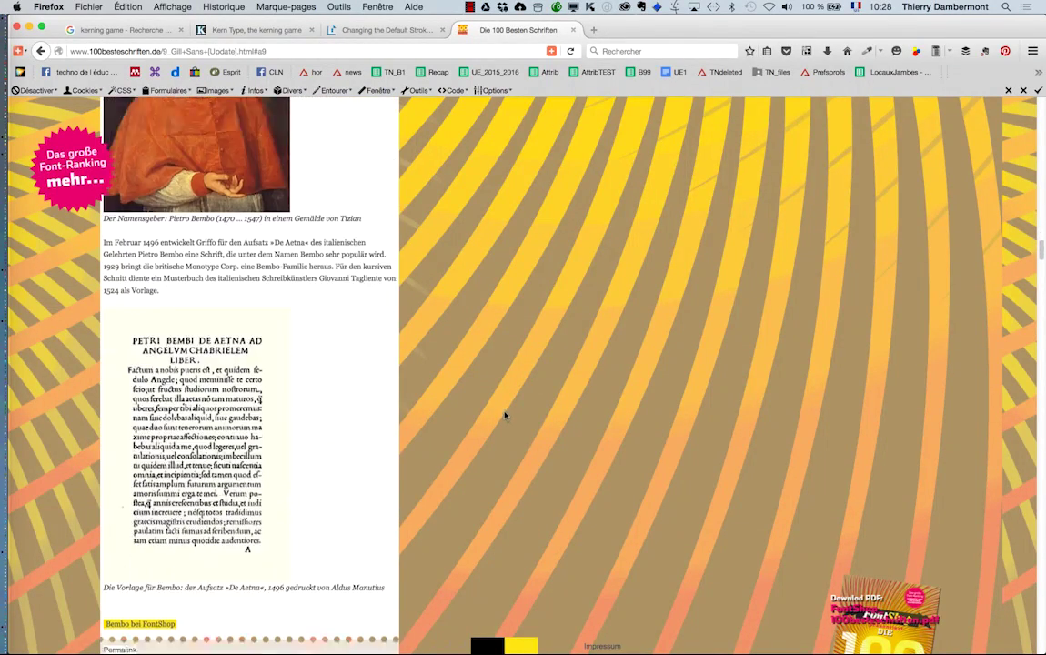
pyautogui.scroll(-1, 505, 415)
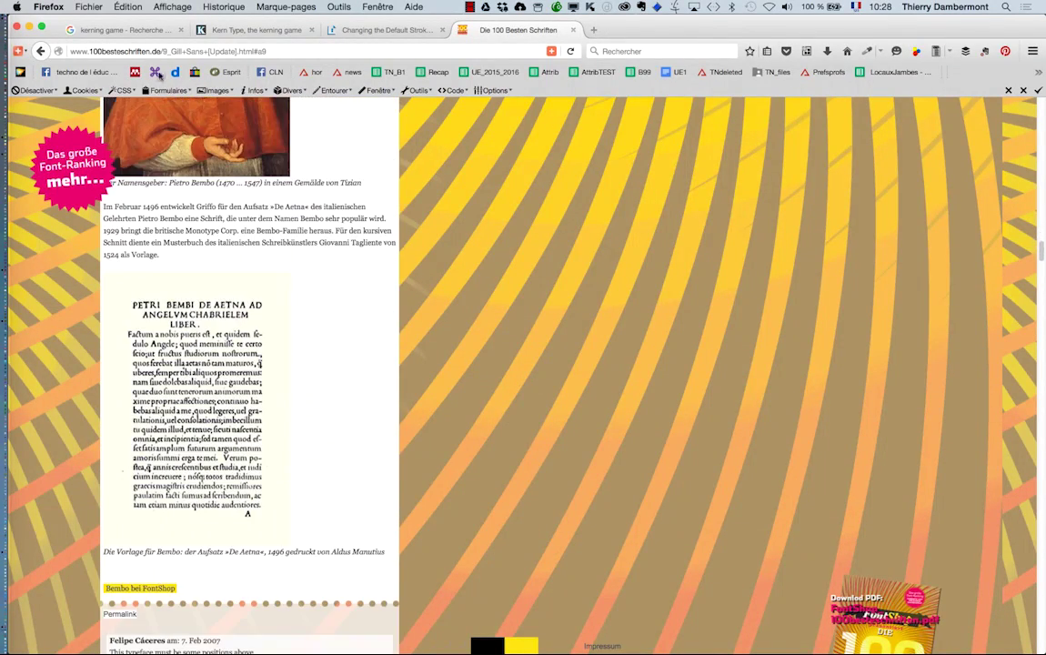
# Close the font ranking, default stroke and Kern Type tabs, then exit Firefox.
pyautogui.click(572, 31)
pyautogui.click(444, 31)
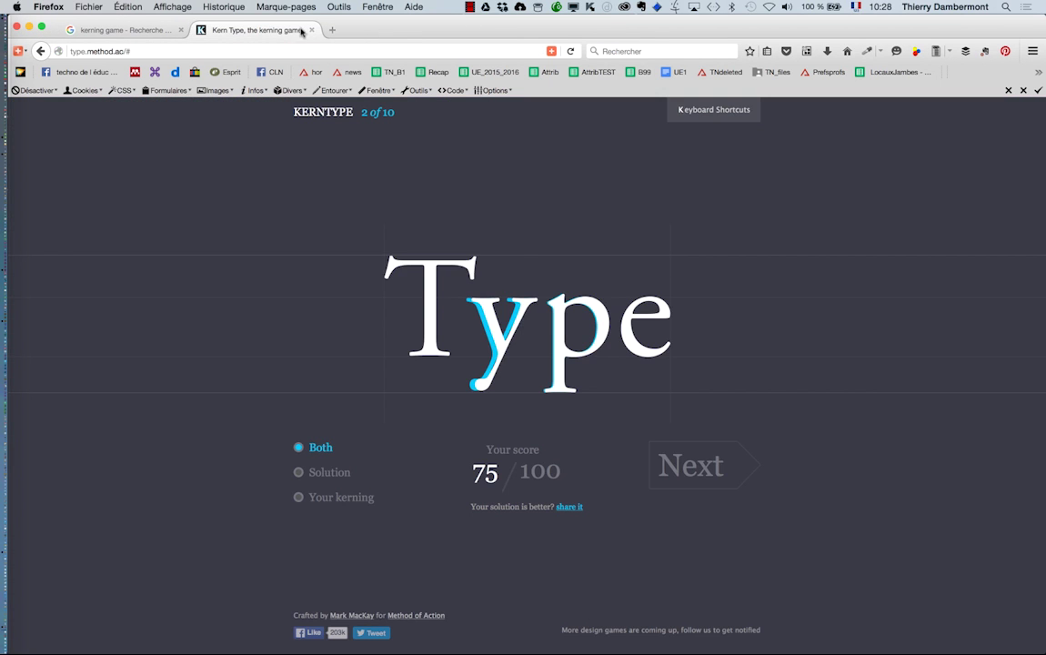
pyautogui.click(307, 31)
pyautogui.click(17, 27)
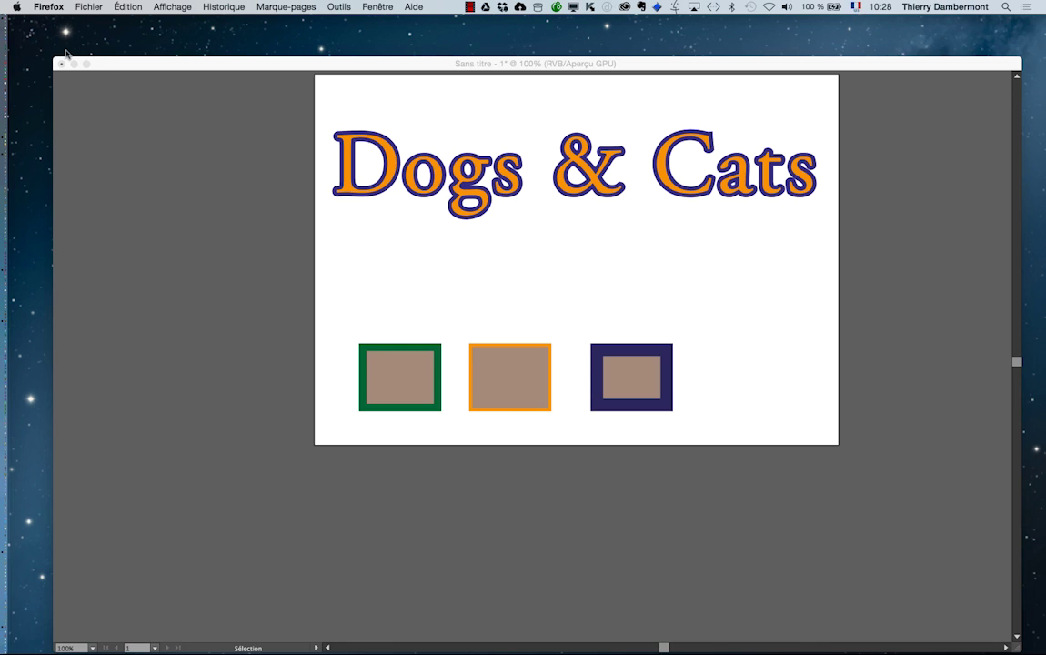